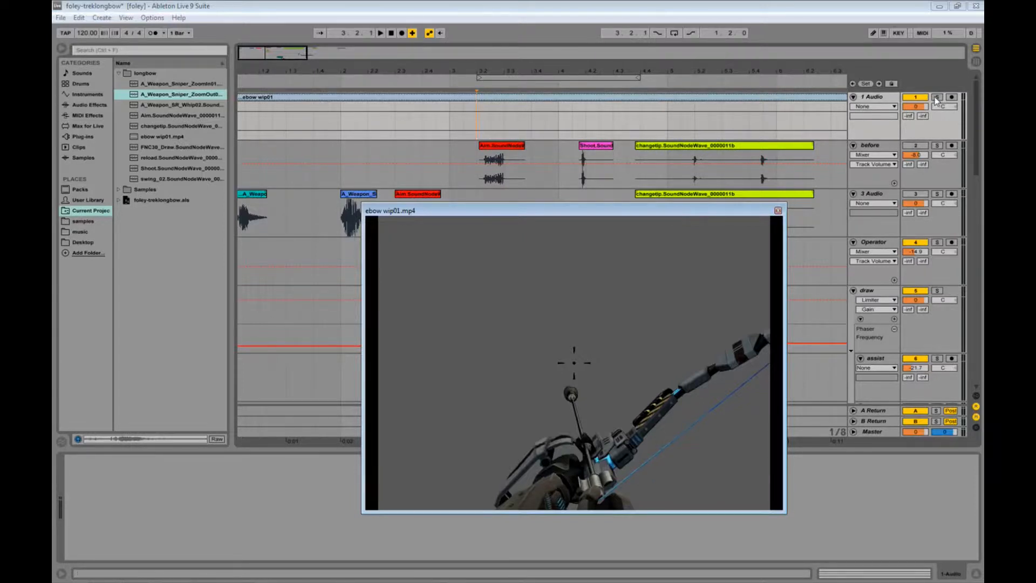
# Solo the before track and play it back from 3.2.1 and again from the Shoot clip.
pyautogui.click(937, 145)
pyautogui.press('space')
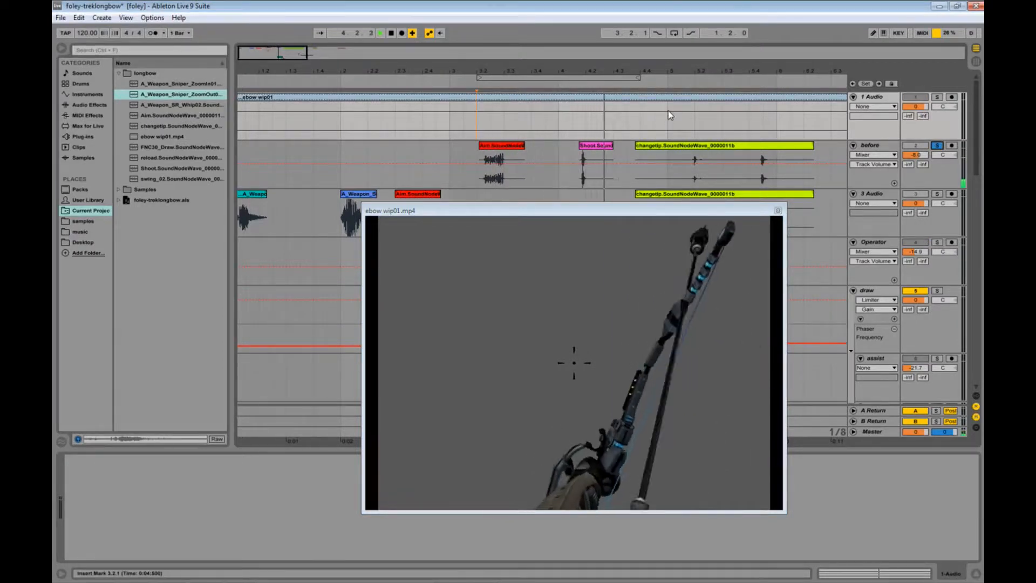
pyautogui.click(579, 153)
pyautogui.press('space')
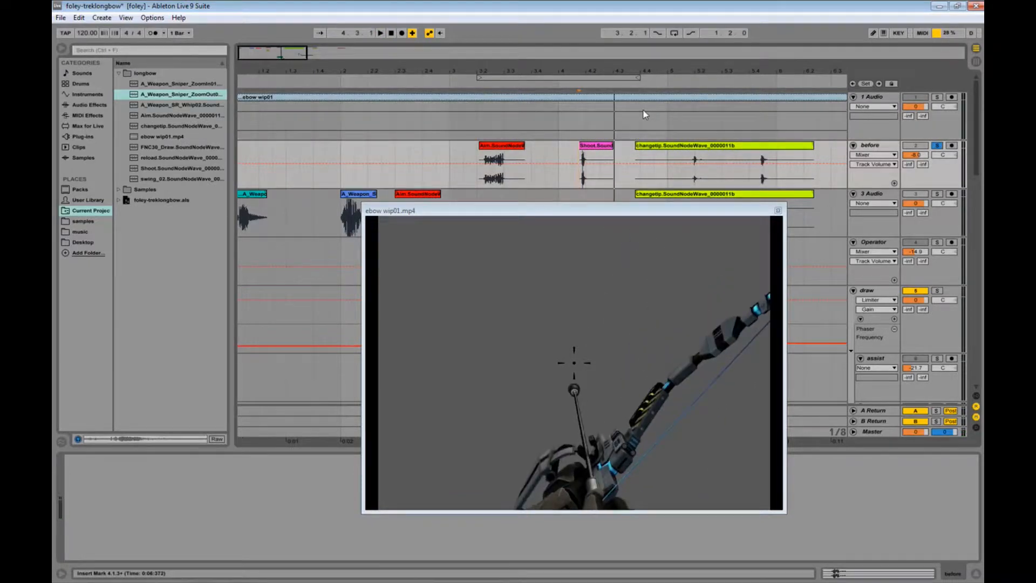
pyautogui.moveTo(652, 210); pyautogui.dragTo(833, 79)
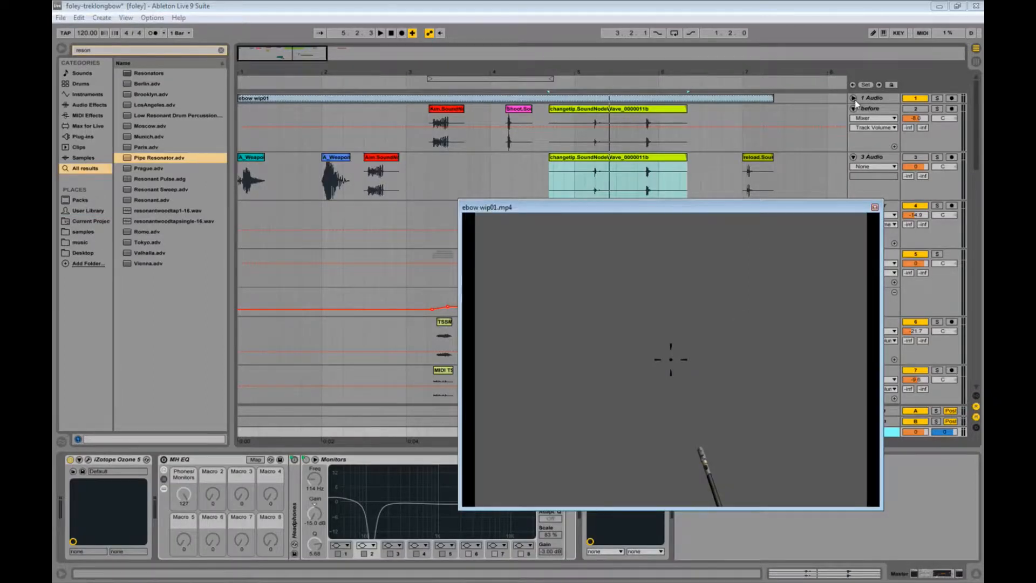
# Unfold the first audio track and play the ebow wip01 video clip with that track soloed.
pyautogui.click(854, 99)
pyautogui.click(628, 98)
pyautogui.moveTo(662, 218); pyautogui.dragTo(633, 186)
pyautogui.press('space')
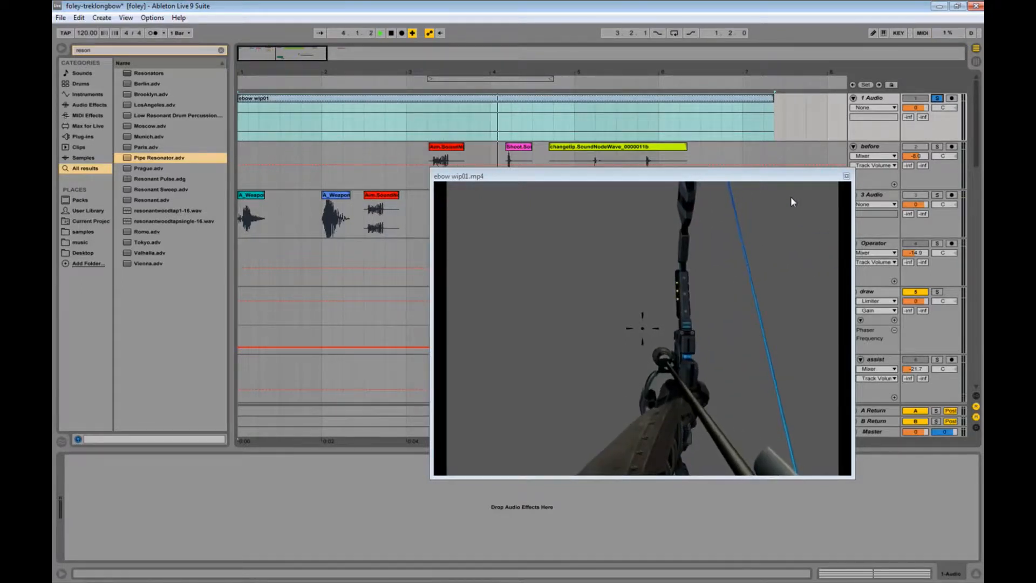
pyautogui.press('space')
# Switch the solo to the before track, play it back from the Aim clip, and clear its solo.
pyautogui.click(937, 99)
pyautogui.click(936, 147)
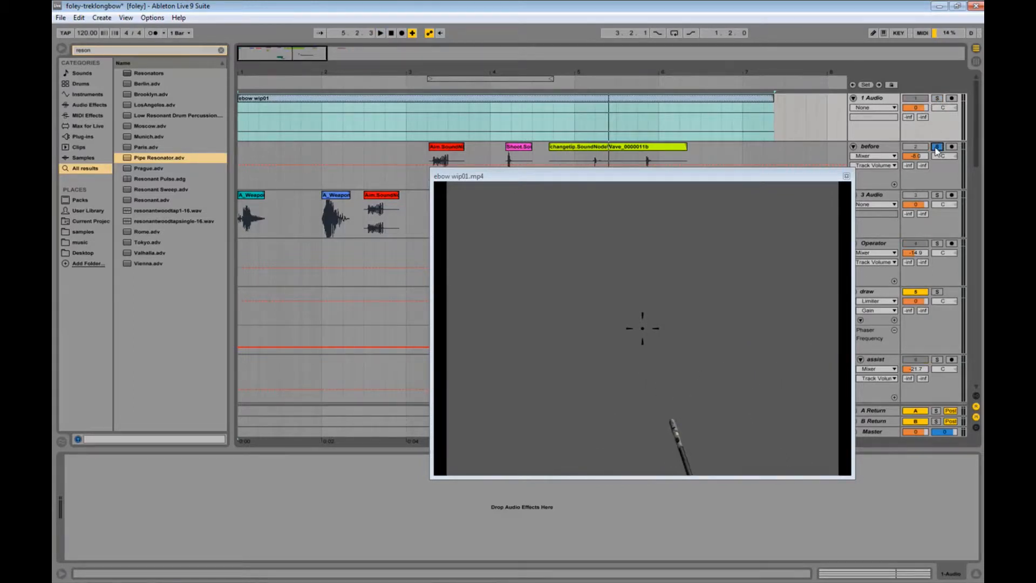
pyautogui.moveTo(430, 157); pyautogui.dragTo(463, 156)
pyautogui.press('space')
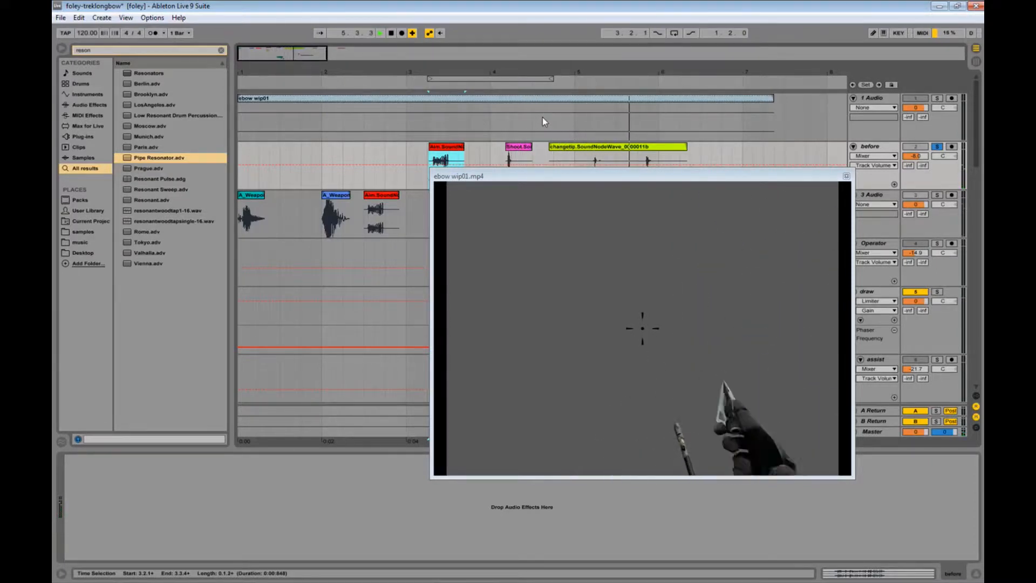
pyautogui.click(598, 148)
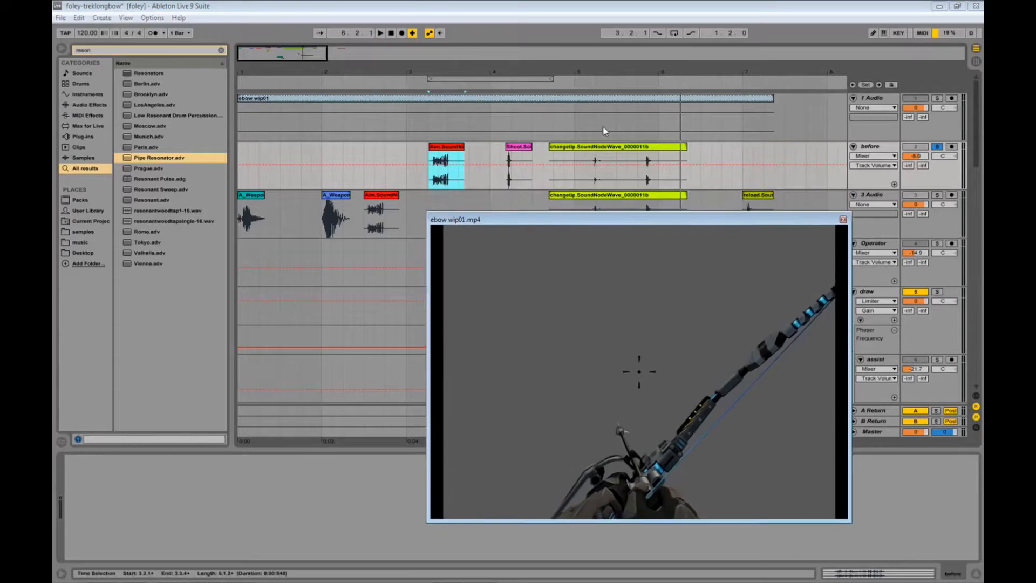
pyautogui.click(520, 148)
pyautogui.click(447, 147)
pyautogui.moveTo(619, 219); pyautogui.dragTo(983, 208)
pyautogui.click(937, 146)
# Fold the draw and fire group tracks, leaving the changetip group unfolded to show its layers.
pyautogui.moveTo(616, 287); pyautogui.dragTo(591, 261)
pyautogui.scroll(-8, 591, 260)
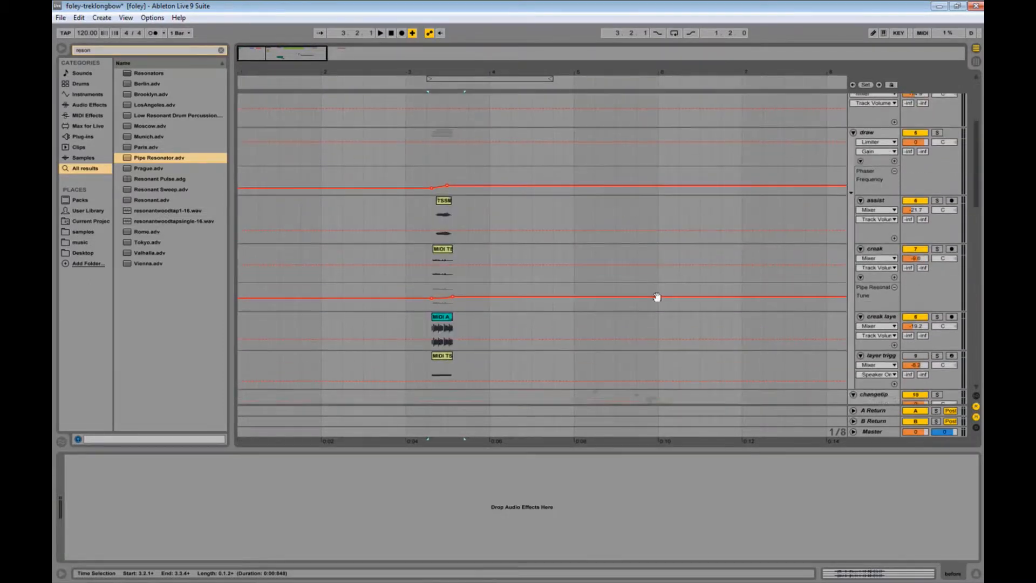
pyautogui.scroll(3, 716, 255)
pyautogui.click(853, 102)
pyautogui.click(853, 113)
pyautogui.click(853, 133)
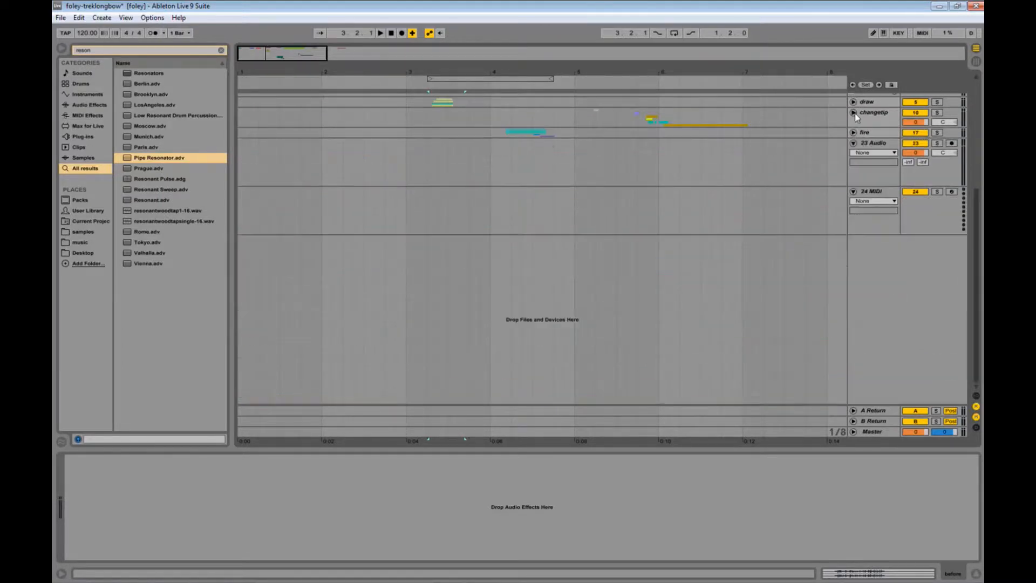
pyautogui.click(853, 113)
pyautogui.moveTo(635, 158); pyautogui.dragTo(637, 158)
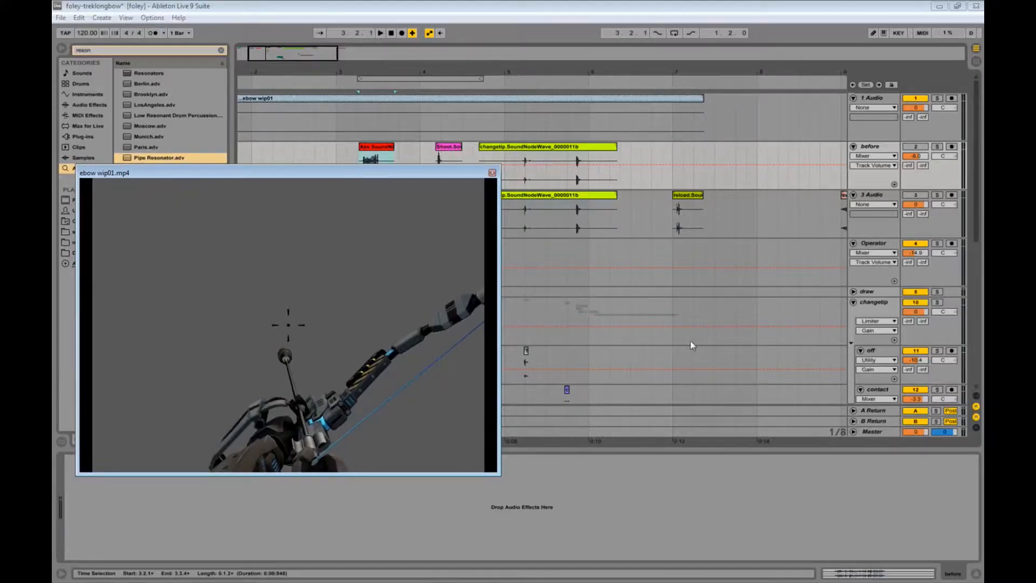
# Solo the off layer in the changetip group and play back from just before its clip.
pyautogui.moveTo(631, 312); pyautogui.dragTo(703, 237)
pyautogui.click(937, 275)
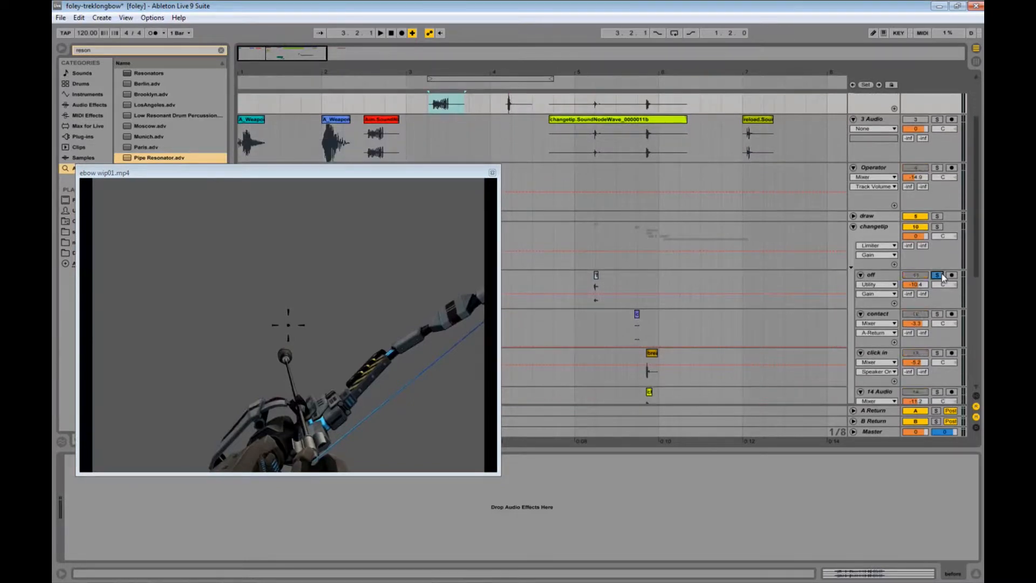
pyautogui.click(594, 277)
pyautogui.click(590, 282)
pyautogui.press('space')
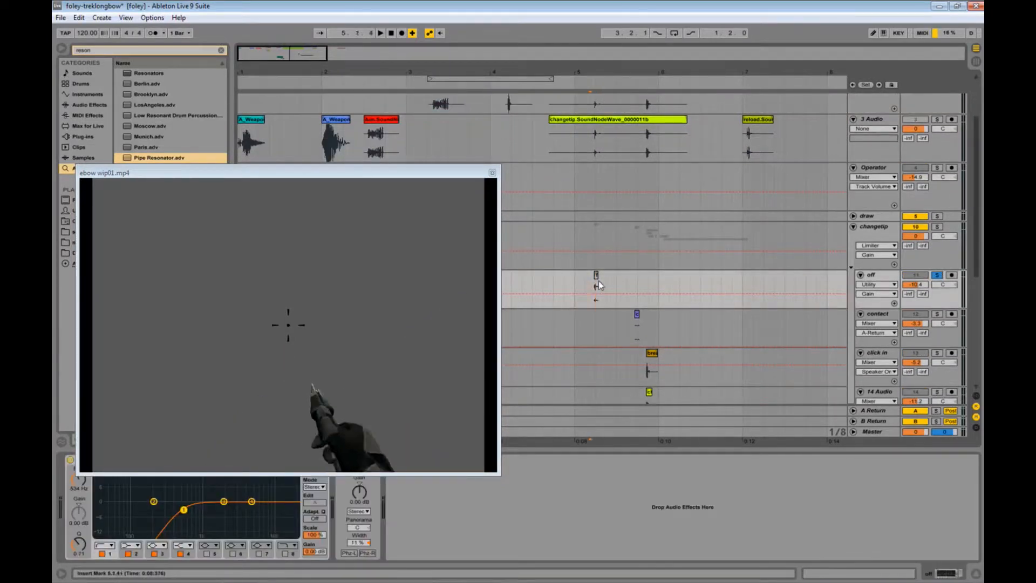
# Switch the solo to the contact layer and play back from just before its clip.
pyautogui.click(632, 325)
pyautogui.scroll(-3, 669, 318)
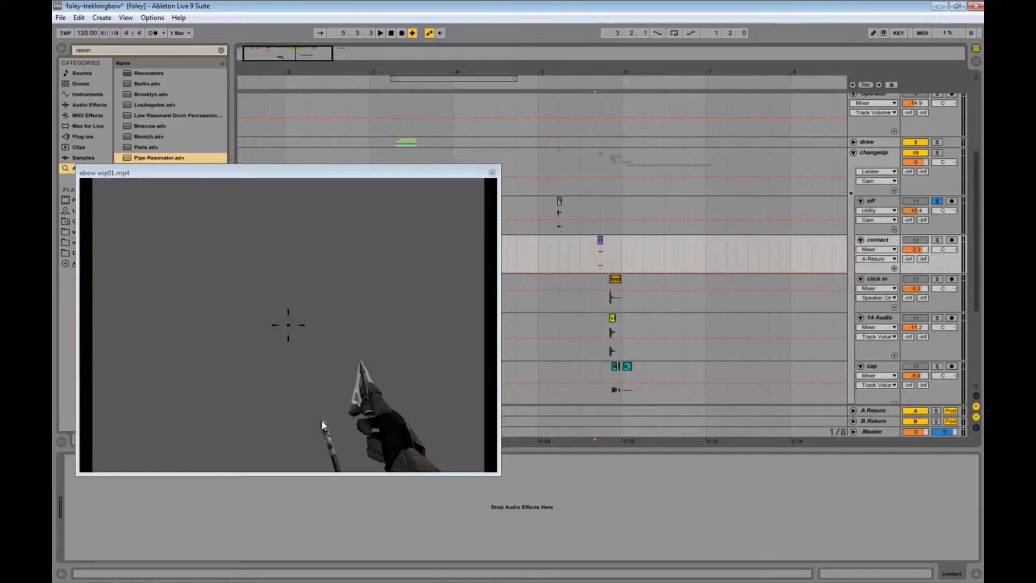
pyautogui.press('space')
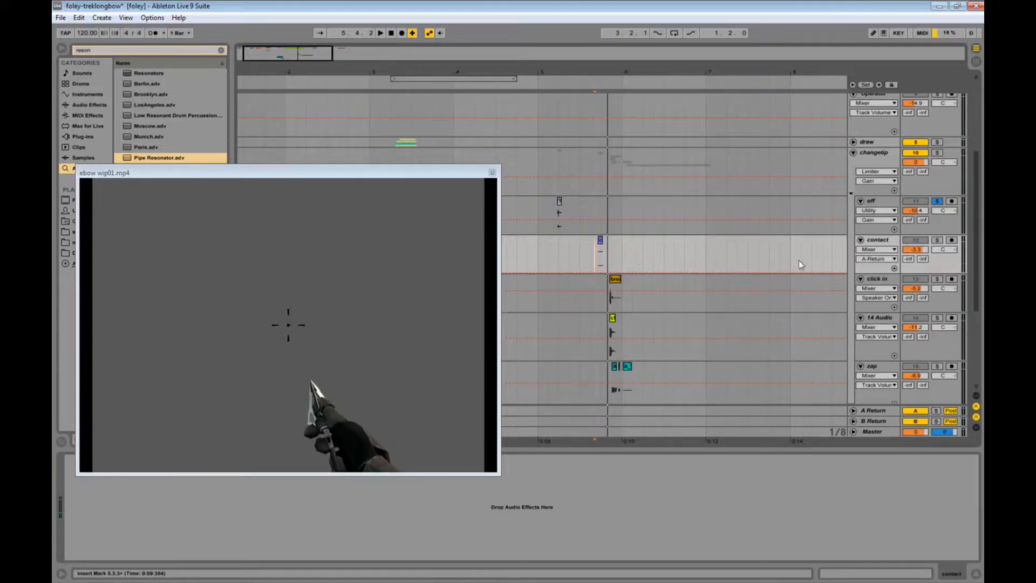
pyautogui.click(937, 239)
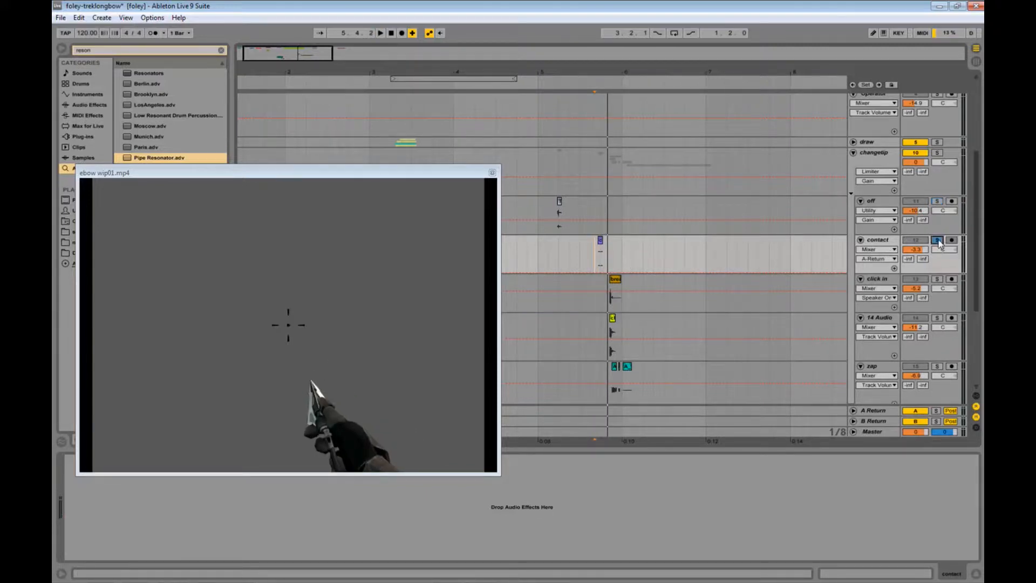
pyautogui.press('space')
pyautogui.click(591, 252)
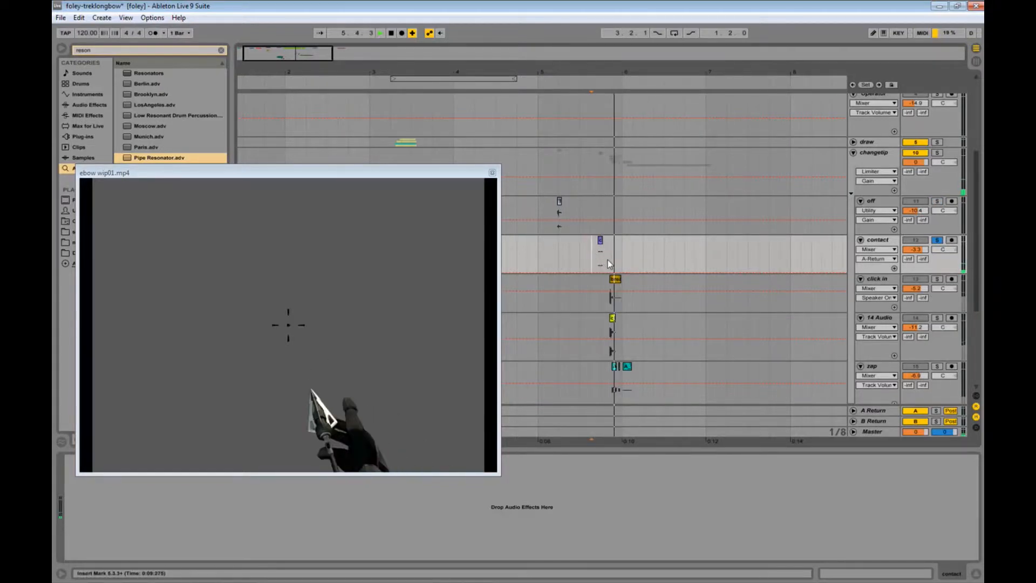
pyautogui.press('space')
# Switch the solo to the click in layer and play its clip from the start.
pyautogui.click(937, 280)
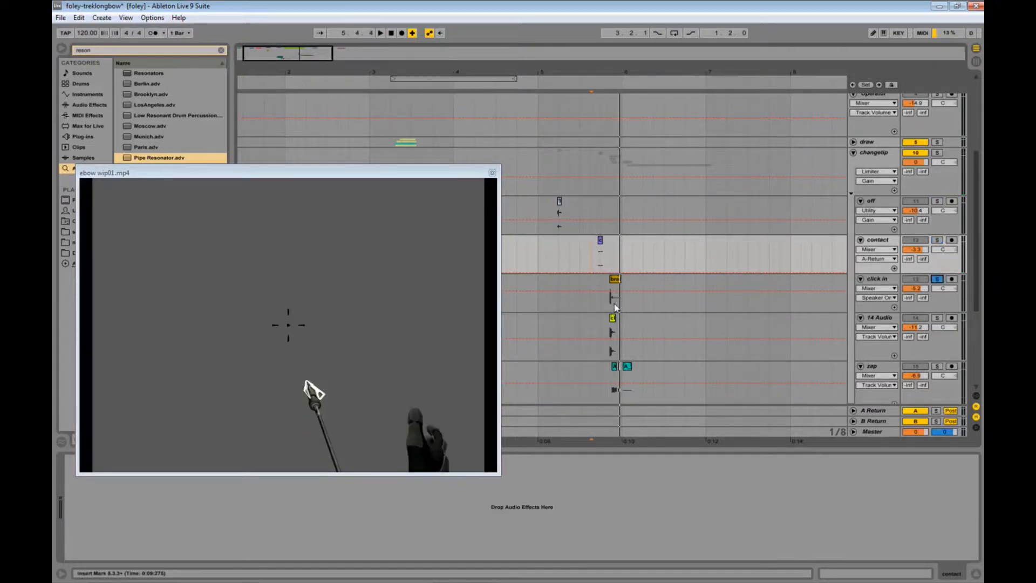
pyautogui.click(609, 289)
pyautogui.press('space')
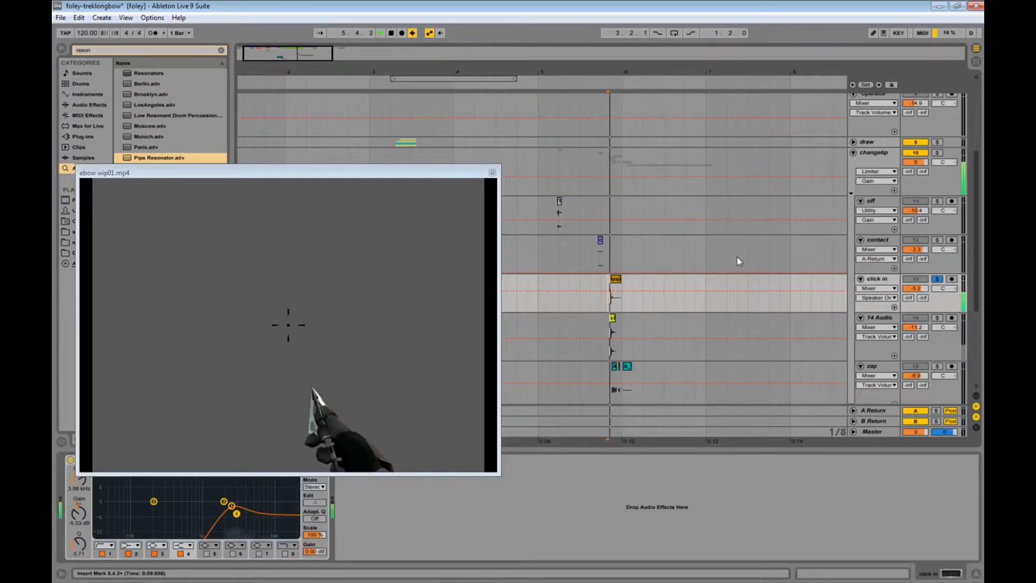
pyautogui.press('space')
# Switch the solo to the 14 Audio layer and play its clip from the start.
pyautogui.click(938, 317)
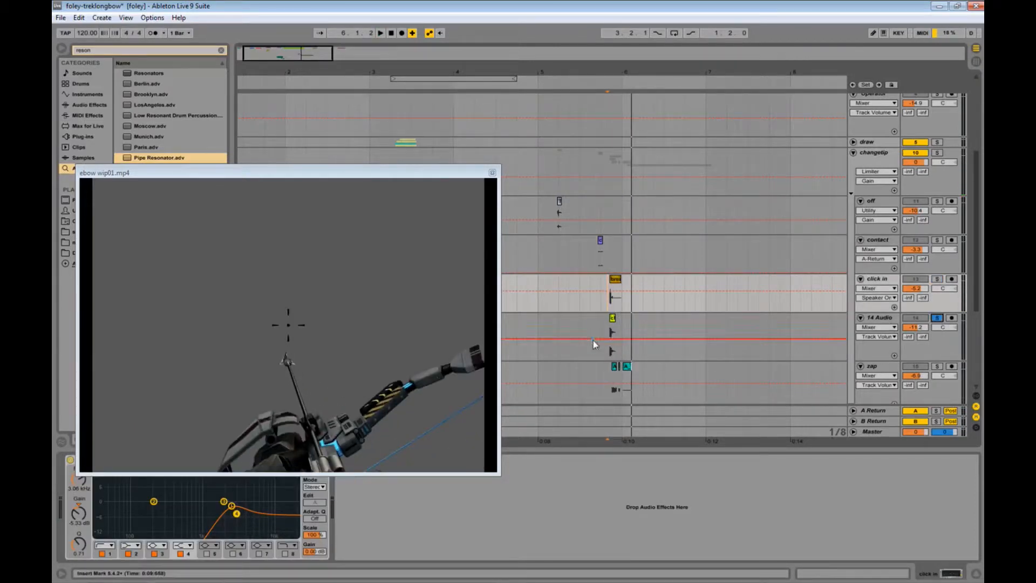
pyautogui.click(608, 329)
pyautogui.press('space')
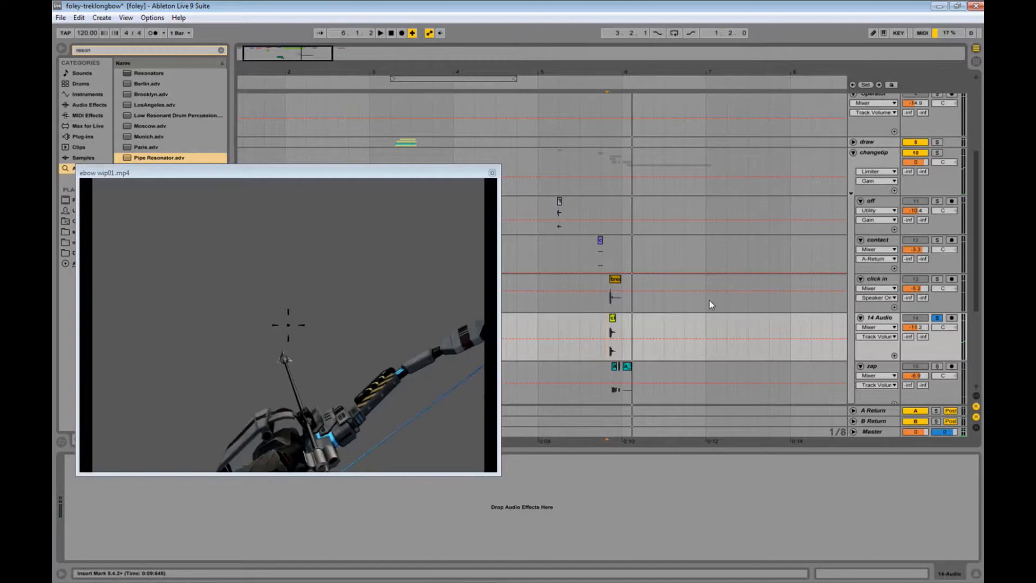
# Place the insert marker at the start of the first zap clip and clear the solo on 14 Audio.
pyautogui.moveTo(668, 190); pyautogui.dragTo(651, 379)
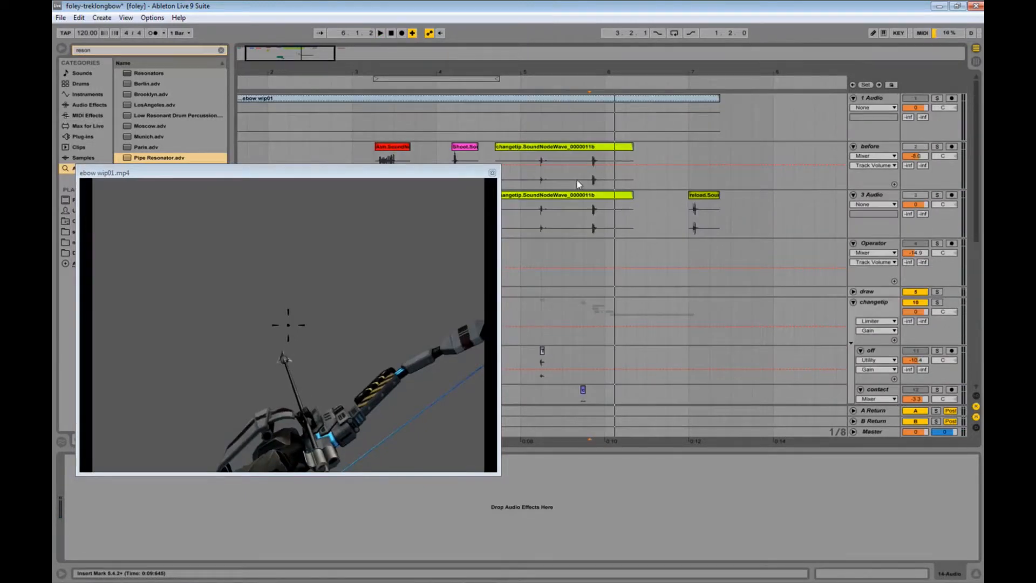
pyautogui.moveTo(642, 317); pyautogui.dragTo(657, 247)
pyautogui.scroll(-5, 610, 241)
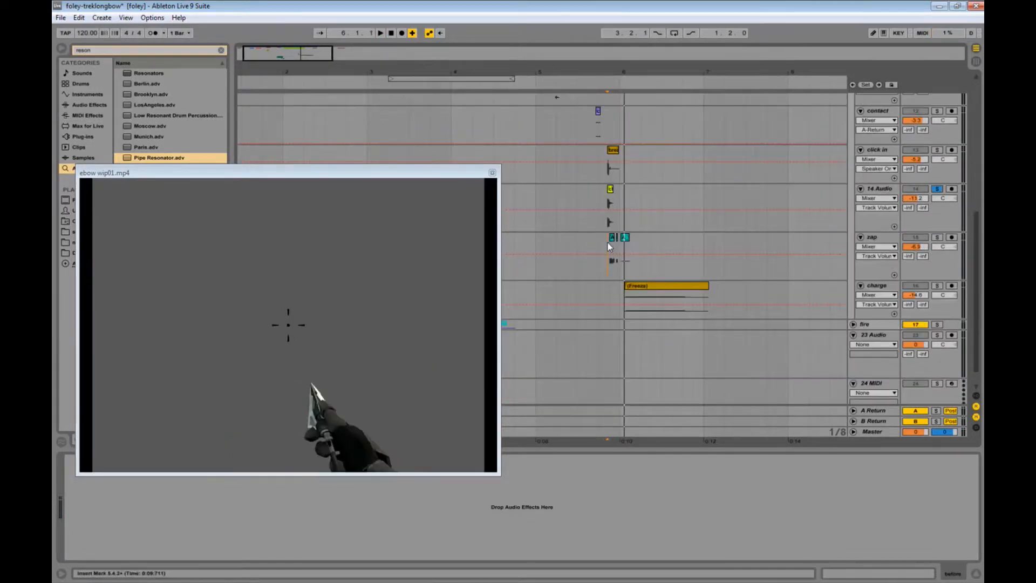
pyautogui.click(608, 242)
pyautogui.moveTo(707, 173); pyautogui.dragTo(683, 229)
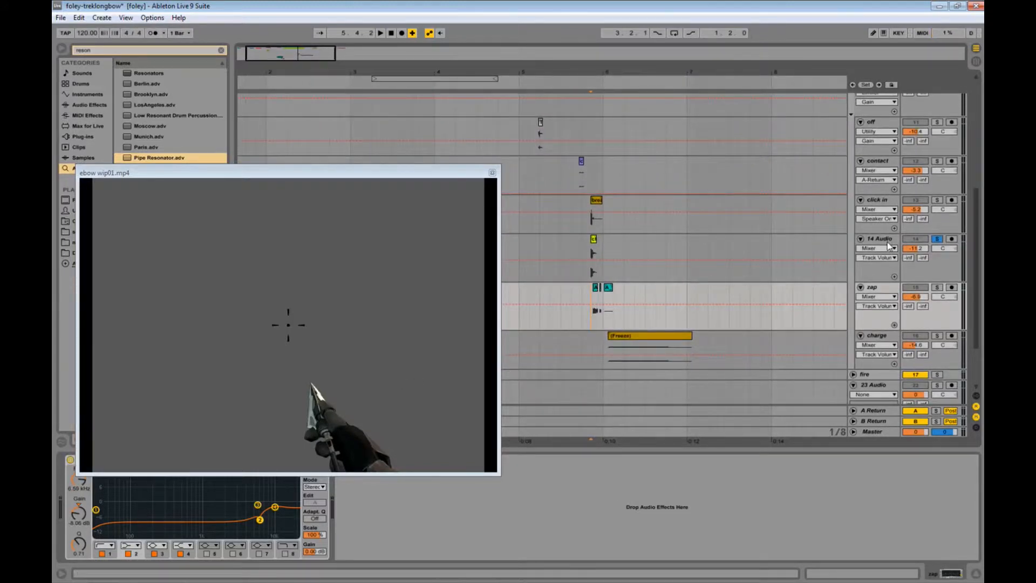
pyautogui.click(942, 241)
pyautogui.moveTo(708, 216); pyautogui.dragTo(681, 183)
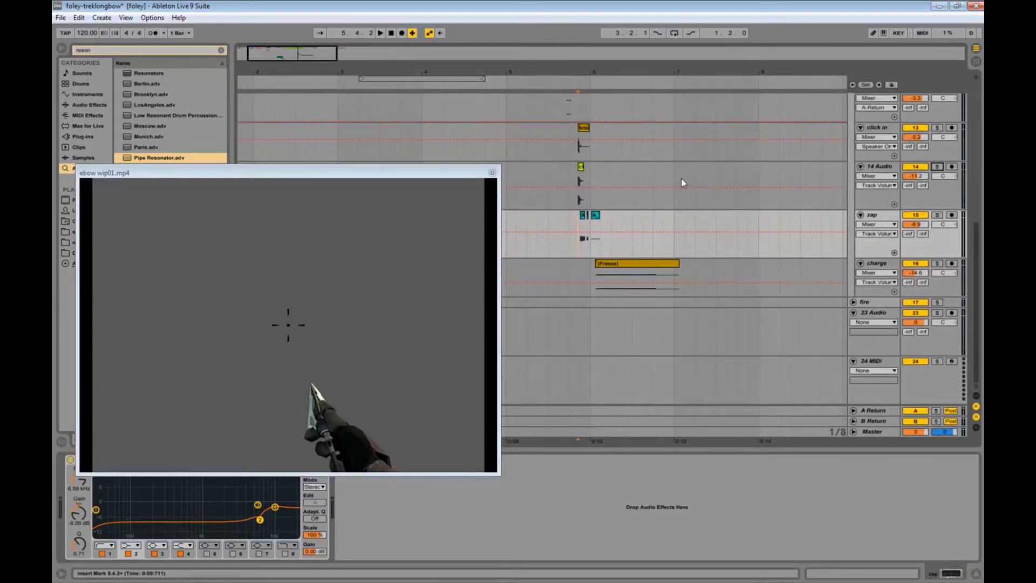
# Solo the charge layer, select its frozen clip and play it back.
pyautogui.click(937, 263)
pyautogui.click(664, 263)
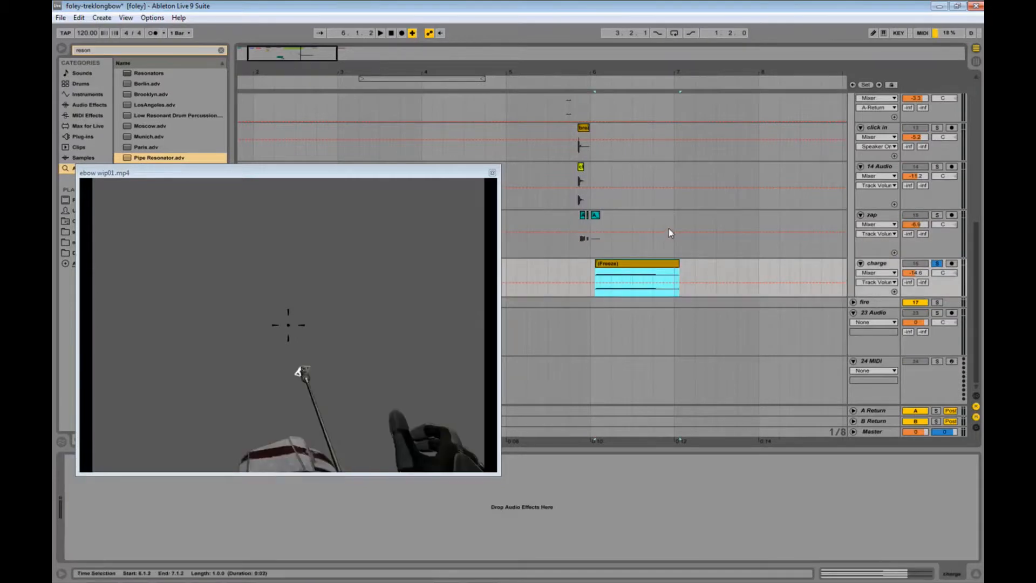
pyautogui.press('space')
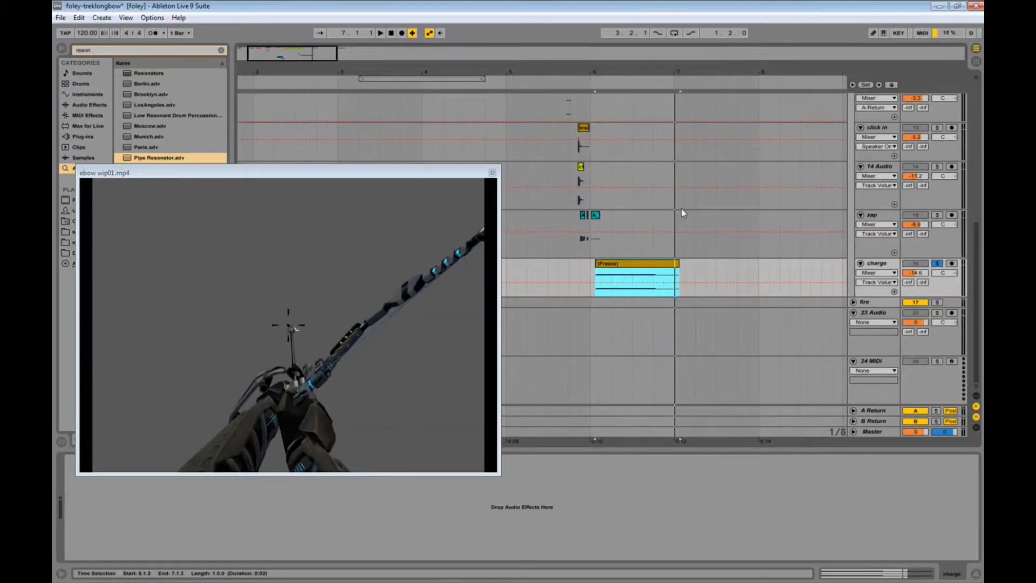
pyautogui.press('space')
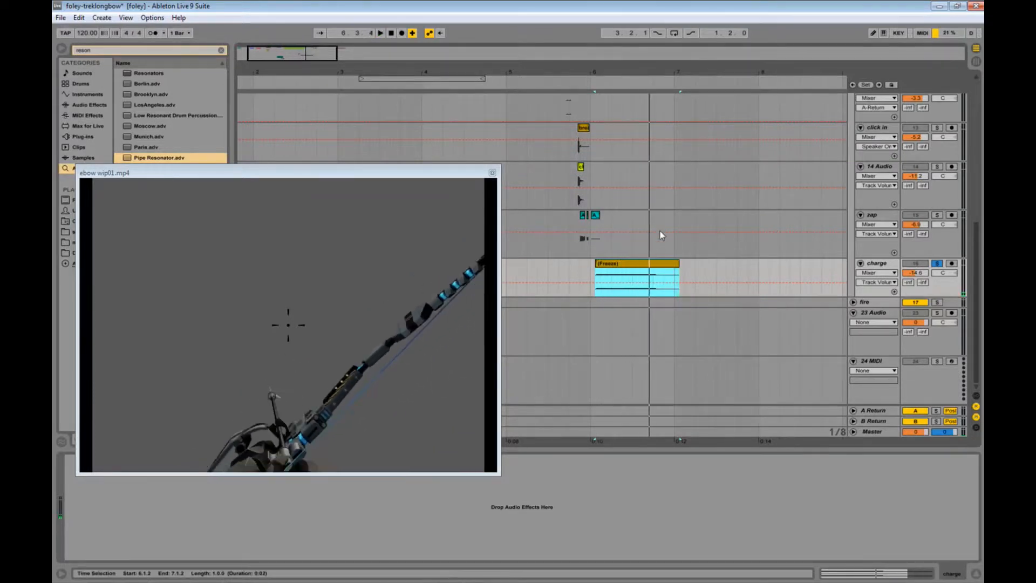
# Play the zap clips in solo, and play all the changetip layers together with the solo cleared.
pyautogui.click(578, 220)
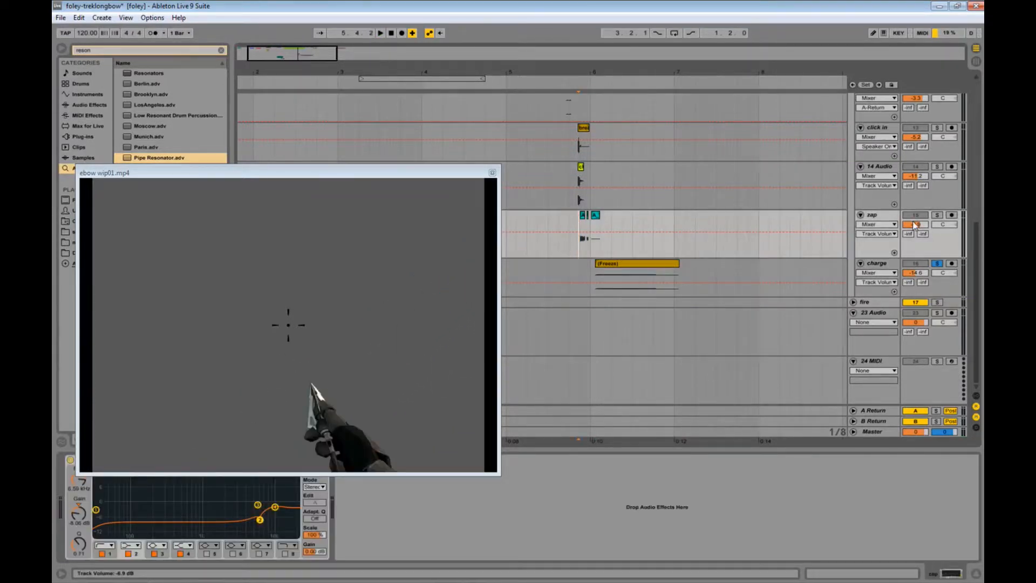
pyautogui.click(937, 215)
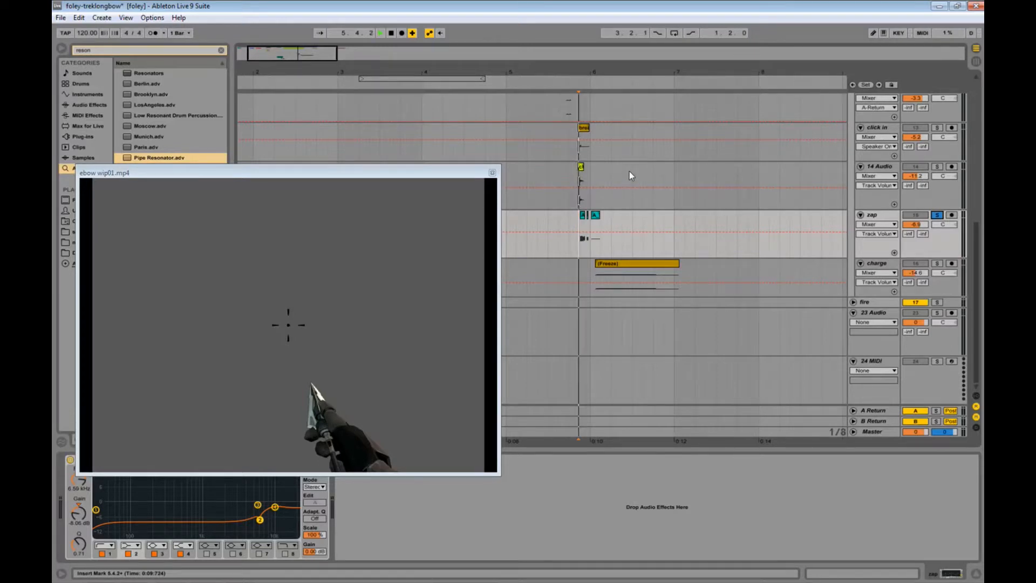
pyautogui.press('space')
pyautogui.click(938, 216)
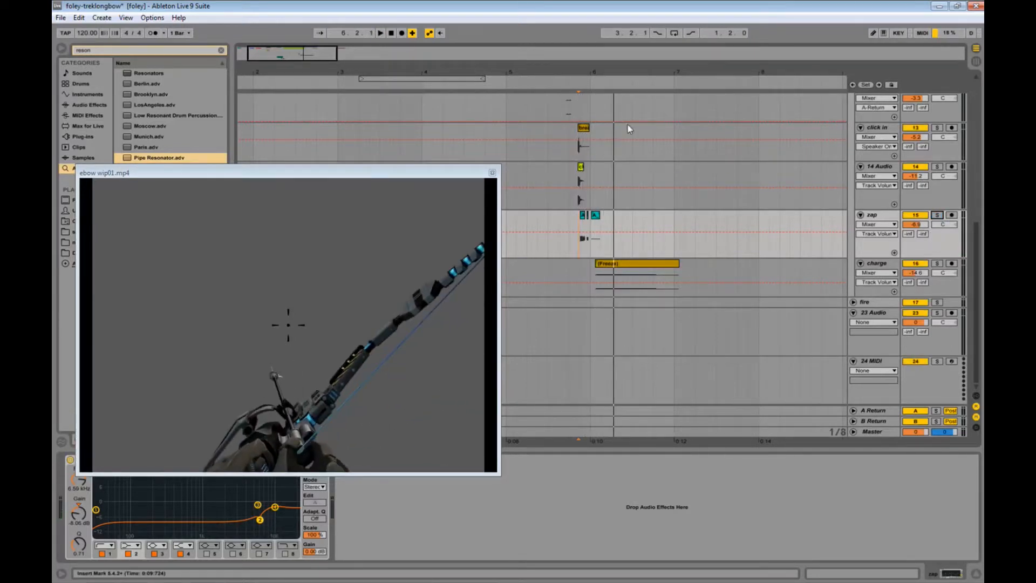
pyautogui.click(555, 80)
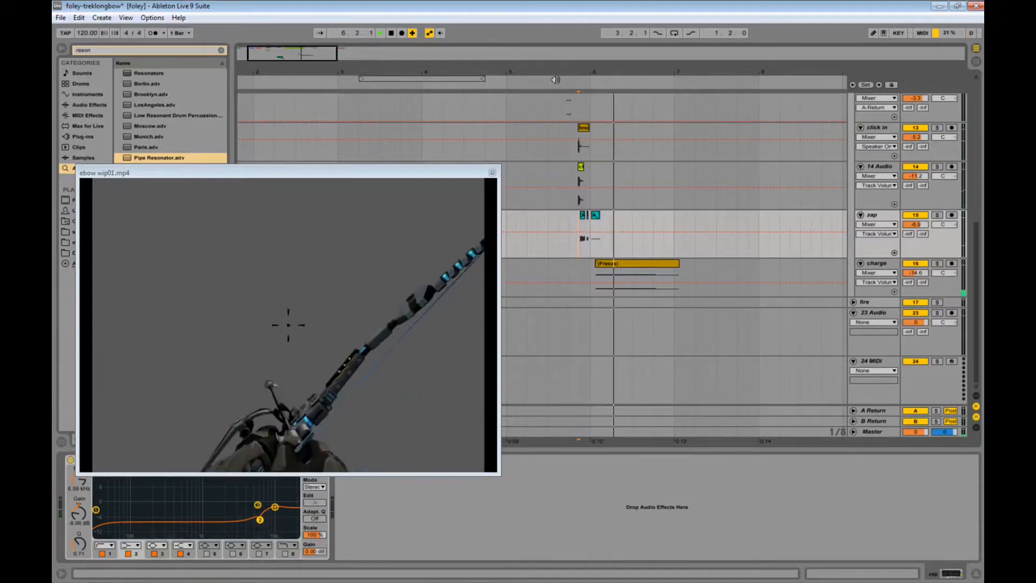
pyautogui.press('space')
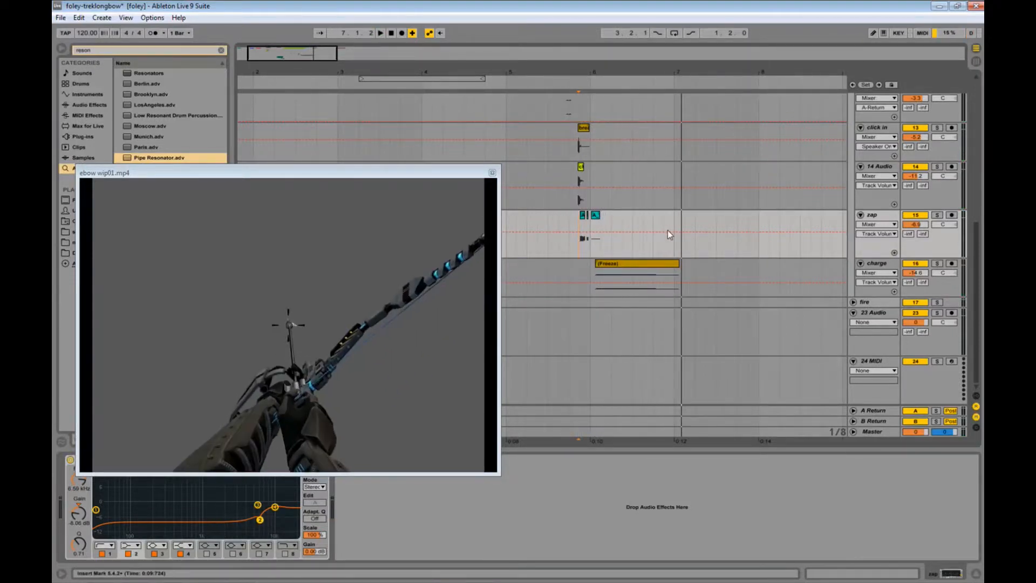
# Fold the changetip group, unfold the fire group and move the video window clear of the fire clips.
pyautogui.moveTo(752, 126); pyautogui.dragTo(791, 233)
pyautogui.click(853, 109)
pyautogui.moveTo(693, 165); pyautogui.dragTo(702, 292)
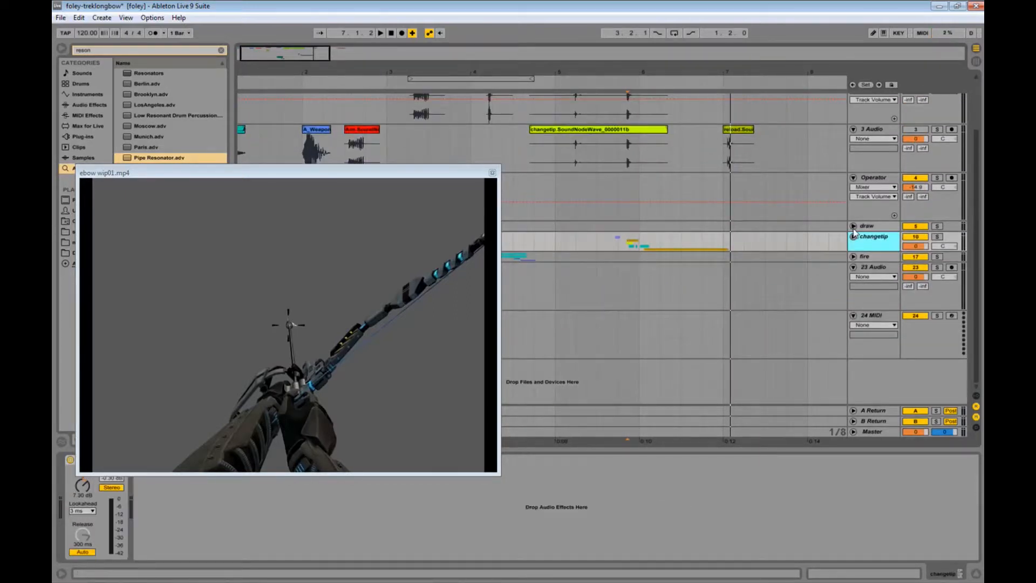
pyautogui.click(853, 256)
pyautogui.moveTo(791, 313); pyautogui.dragTo(833, 224)
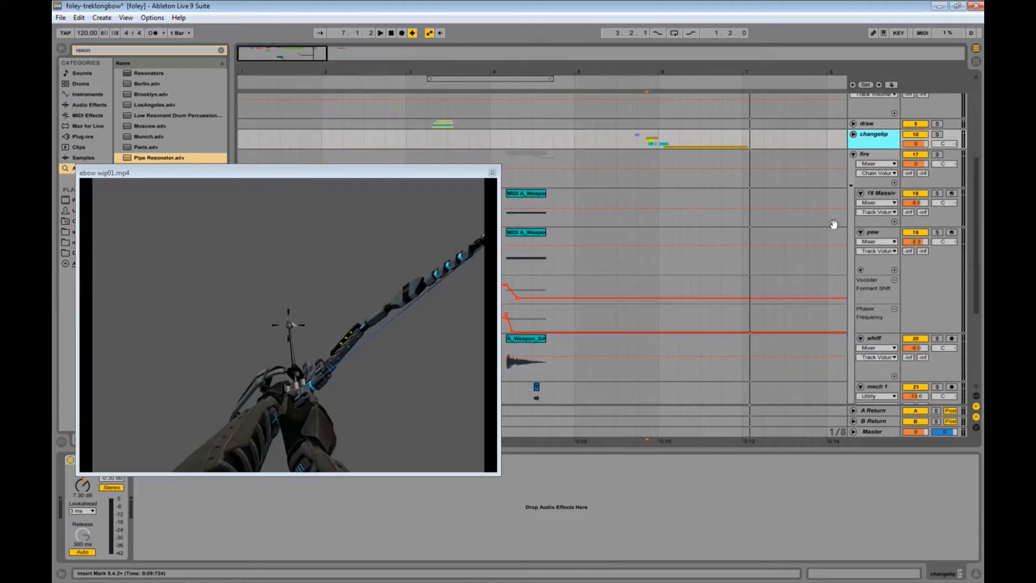
pyautogui.scroll(2, 736, 227)
pyautogui.moveTo(427, 175); pyautogui.dragTo(938, 210)
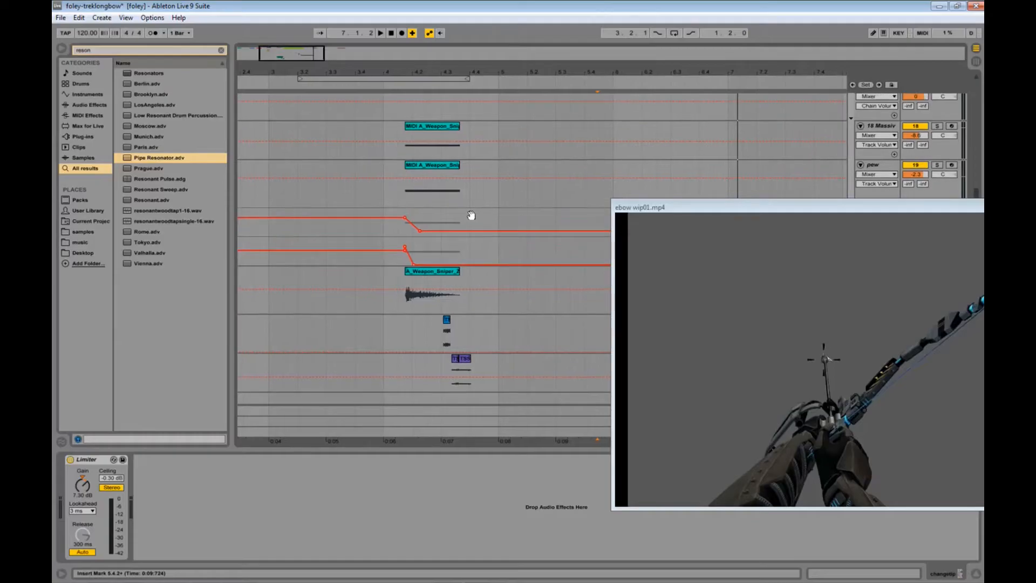
# Reposition the video window and the timeline so the fire group's clips stay uncovered.
pyautogui.scroll(3, 475, 208)
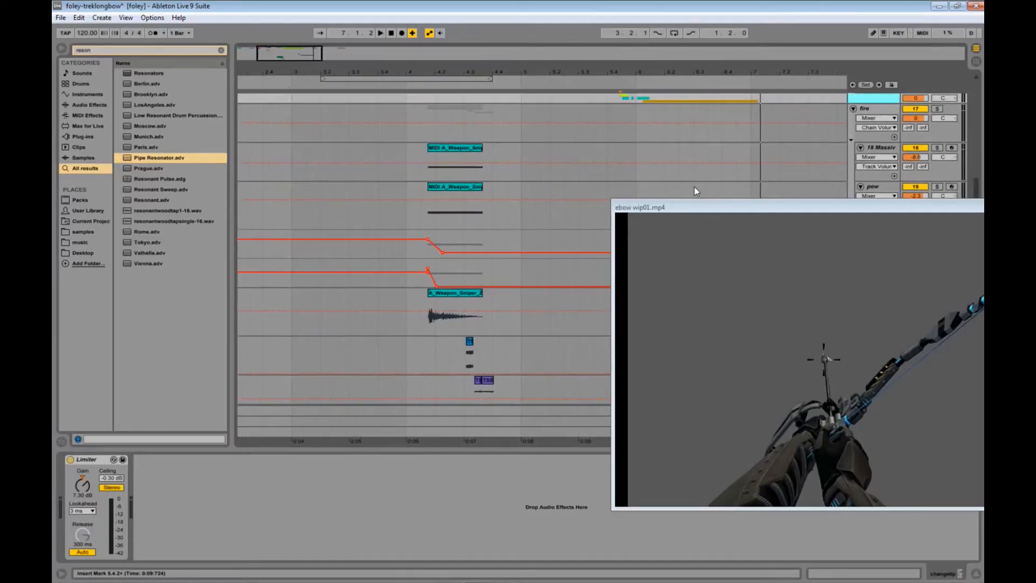
pyautogui.moveTo(725, 213); pyautogui.dragTo(668, 149)
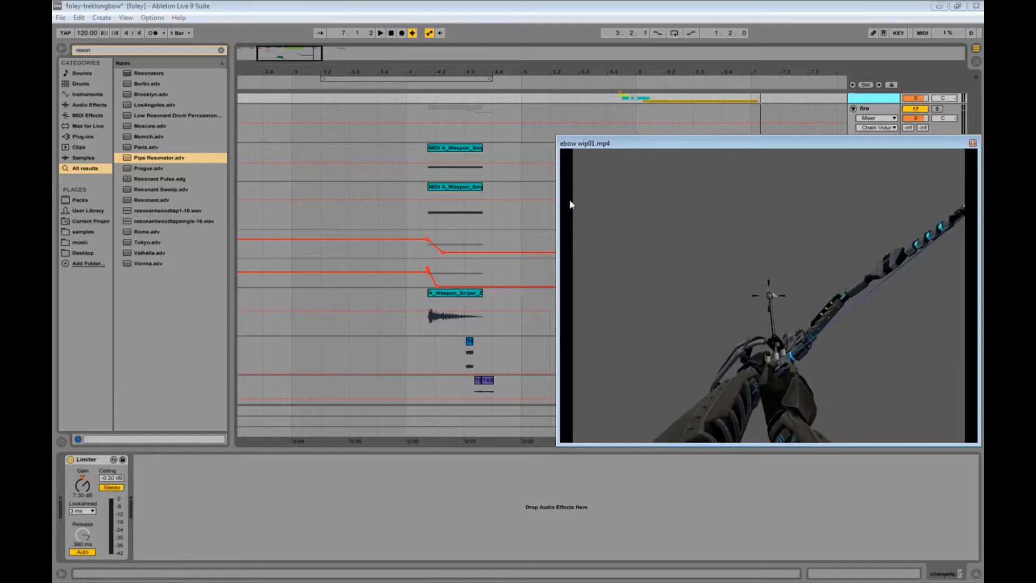
pyautogui.moveTo(664, 144); pyautogui.dragTo(660, 170)
pyautogui.moveTo(456, 72); pyautogui.dragTo(403, 72)
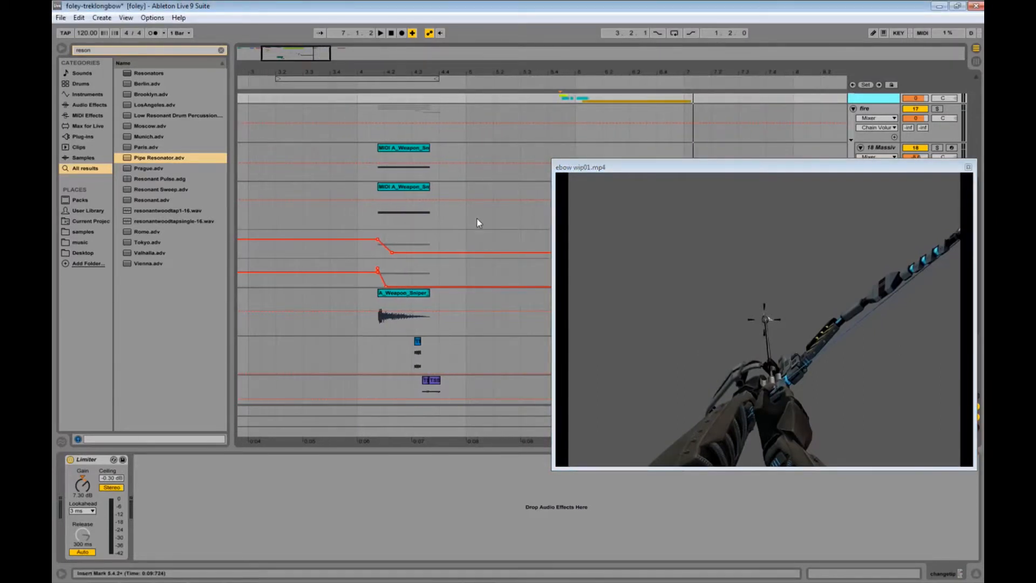
# Select the clip on the 18 Massive track and open the track's Massive synth editor.
pyautogui.click(403, 148)
pyautogui.moveTo(467, 223); pyautogui.dragTo(430, 173)
pyautogui.click(888, 100)
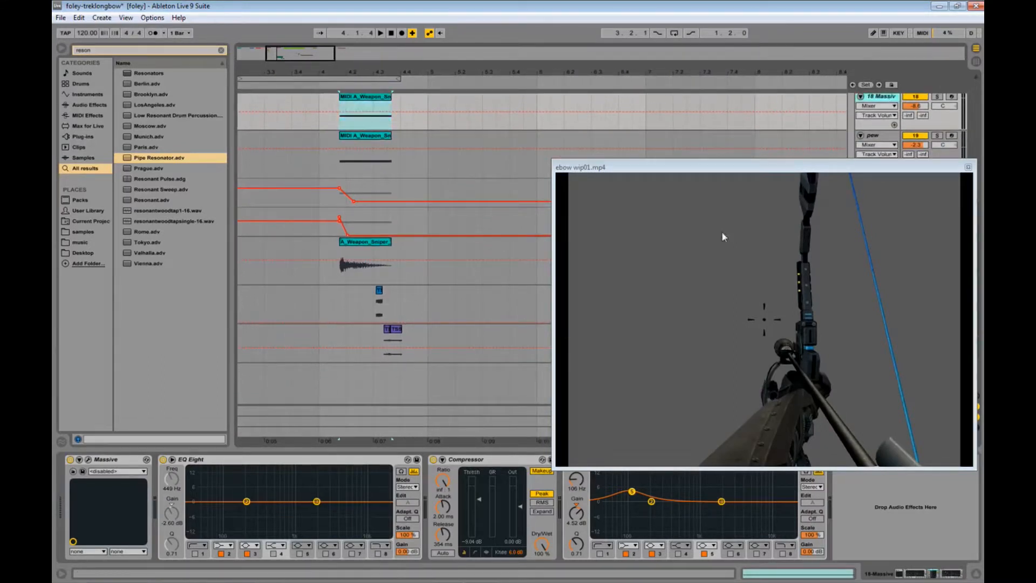
pyautogui.click(89, 460)
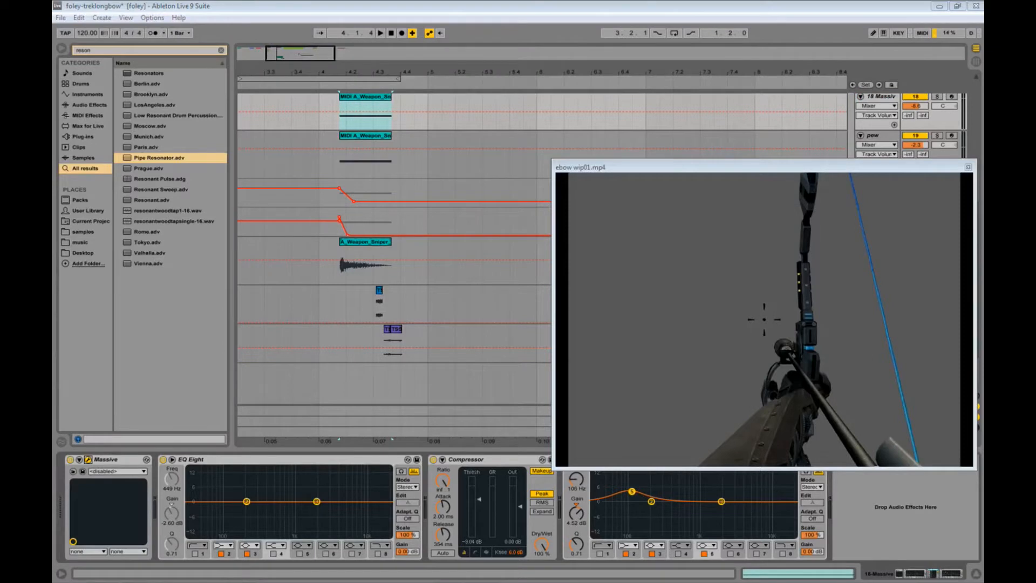
pyautogui.moveTo(528, 110); pyautogui.dragTo(458, 144)
# Solo the 18 Massive track, select its MIDI clip and play it back.
pyautogui.click(938, 96)
pyautogui.click(370, 97)
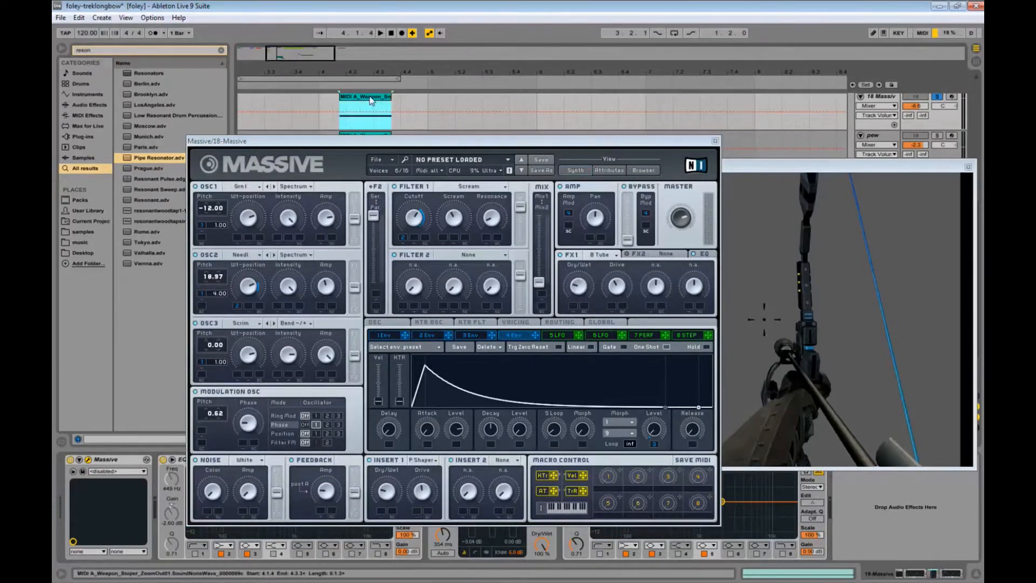
pyautogui.press('space')
pyautogui.press('space')
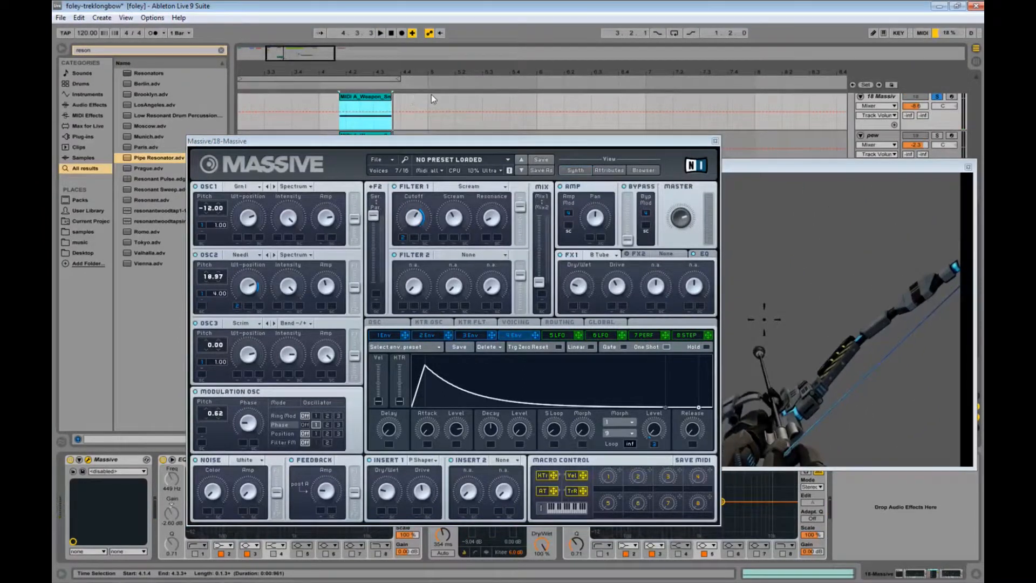
pyautogui.press('space')
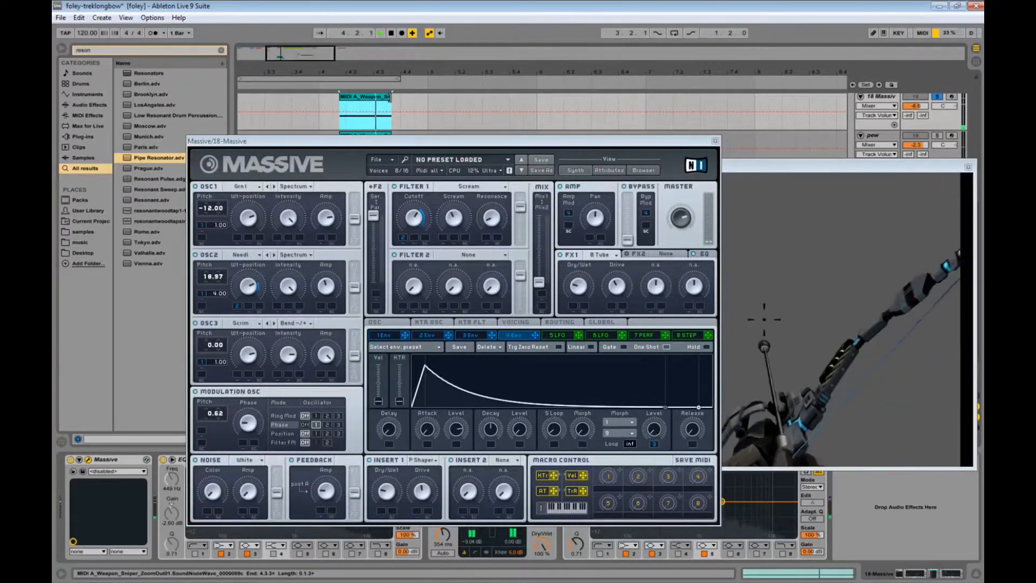
pyautogui.press('space')
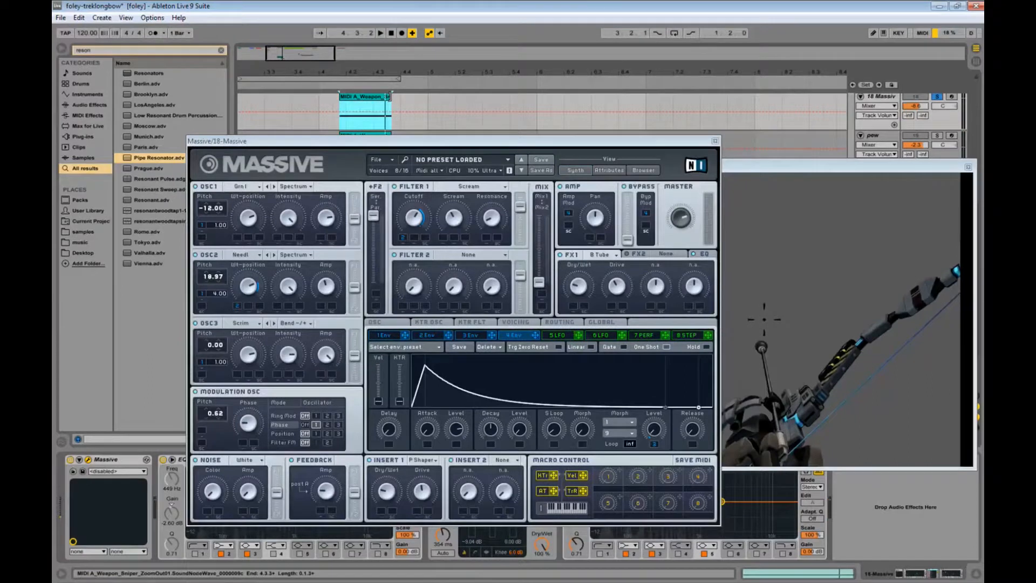
# Rearrange the Massive editor and the video window so the fire clips and the synth's envelope controls are accessible.
pyautogui.moveTo(412, 141); pyautogui.dragTo(410, 156)
pyautogui.moveTo(703, 120); pyautogui.dragTo(726, 115)
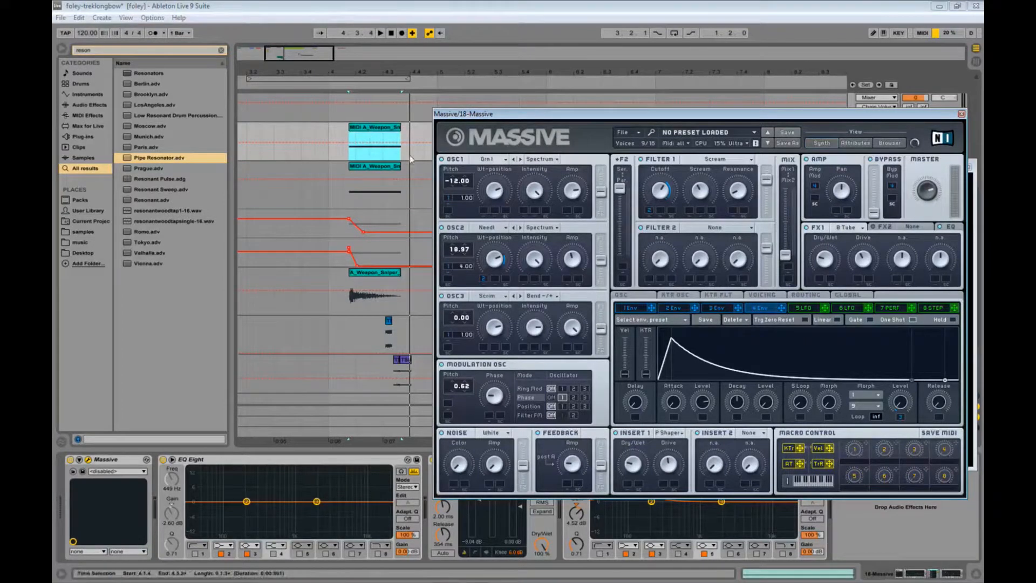
pyautogui.moveTo(596, 116); pyautogui.dragTo(603, 122)
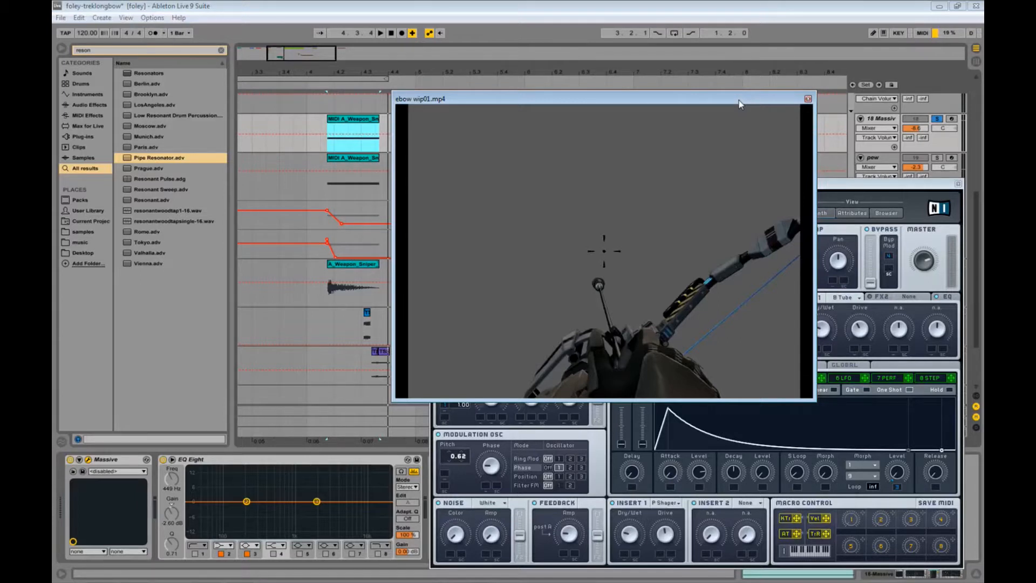
pyautogui.moveTo(739, 101); pyautogui.dragTo(747, 56)
pyautogui.moveTo(854, 187); pyautogui.dragTo(851, 173)
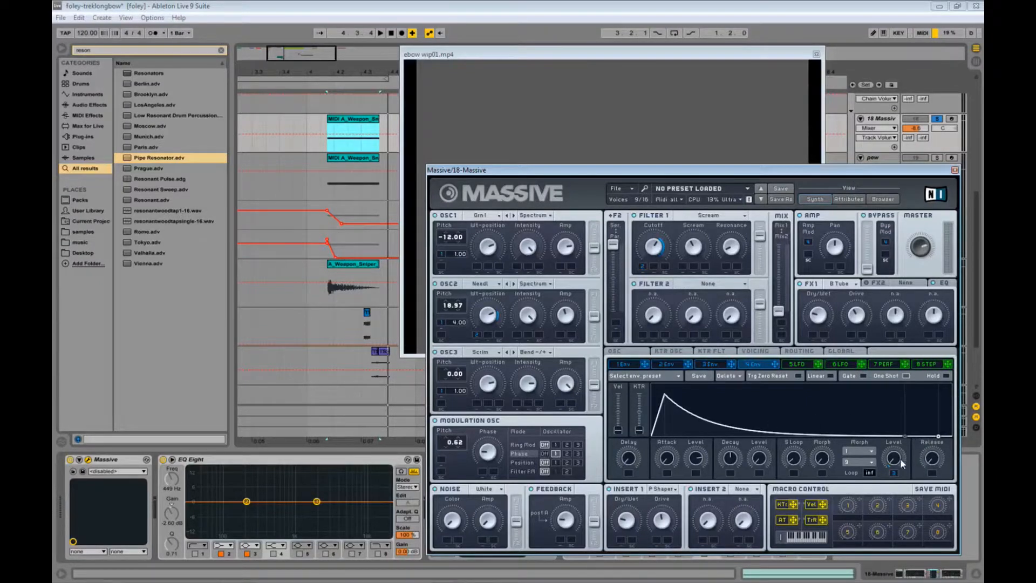
# Raise the end level of Massive's envelope 4, audition the clip, and bring the level back down.
pyautogui.moveTo(897, 459); pyautogui.dragTo(901, 432)
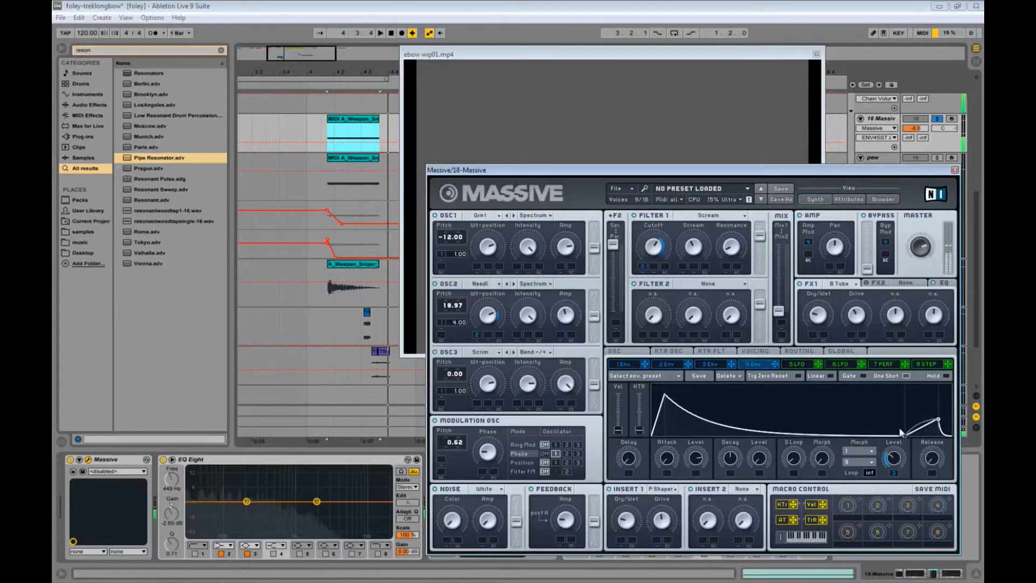
pyautogui.press('space')
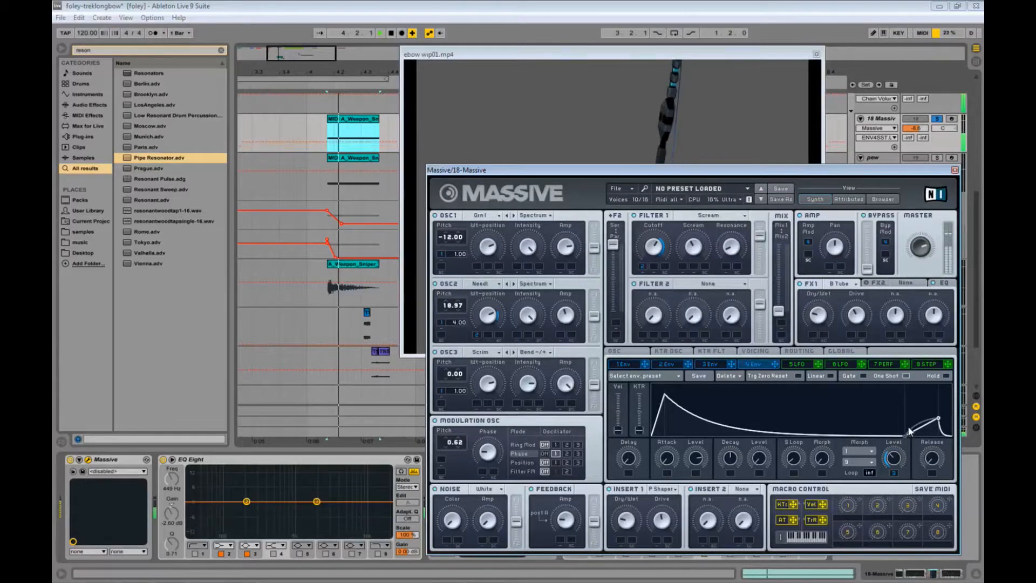
pyautogui.moveTo(898, 460); pyautogui.dragTo(902, 488)
pyautogui.press('space')
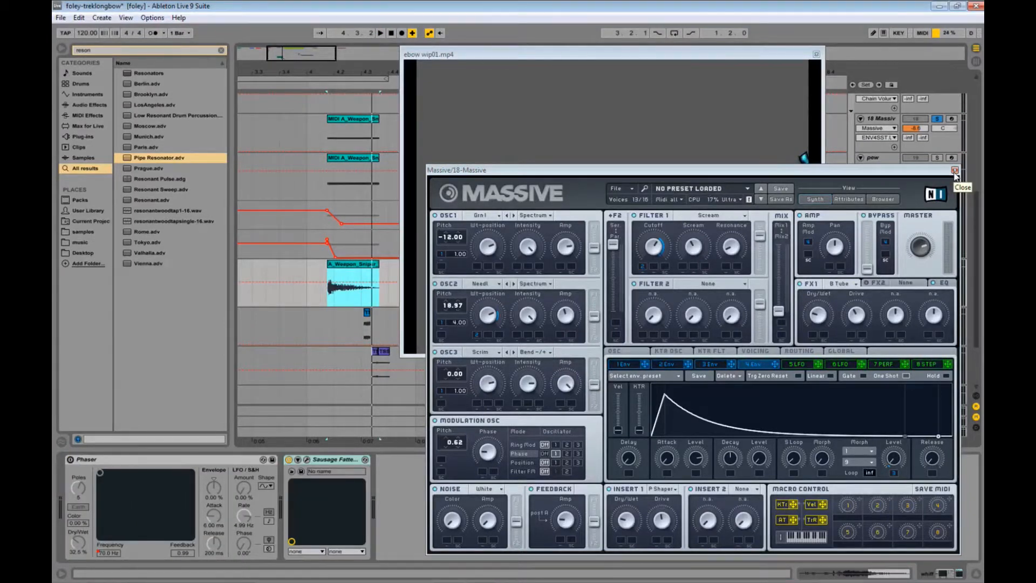
# Close the Massive editor and audition the pew track's clip in solo, with the video window clear of it.
pyautogui.click(954, 171)
pyautogui.moveTo(754, 58); pyautogui.dragTo(689, 390)
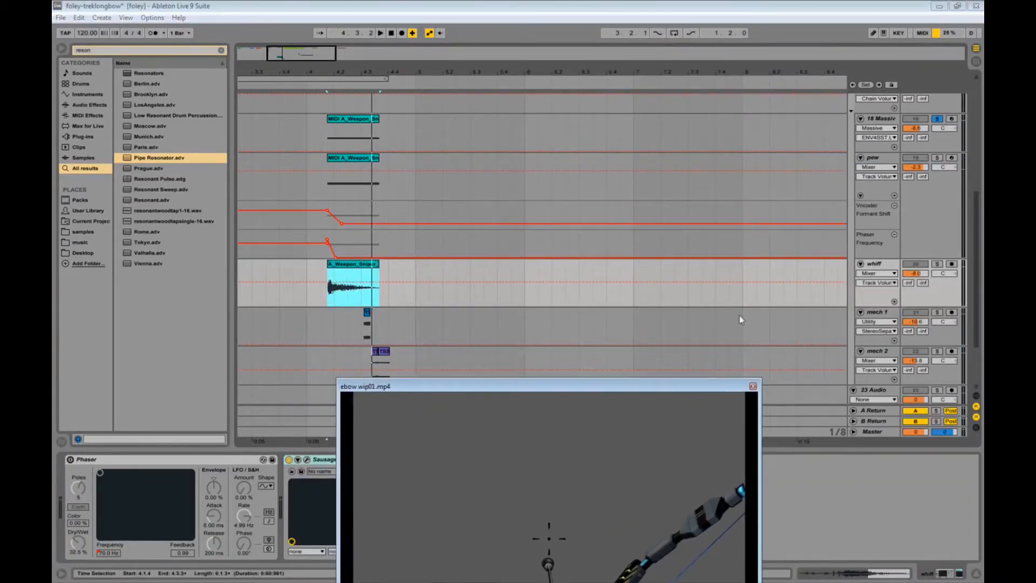
pyautogui.scroll(3, 671, 254)
pyautogui.scroll(-2, 665, 220)
pyautogui.click(937, 177)
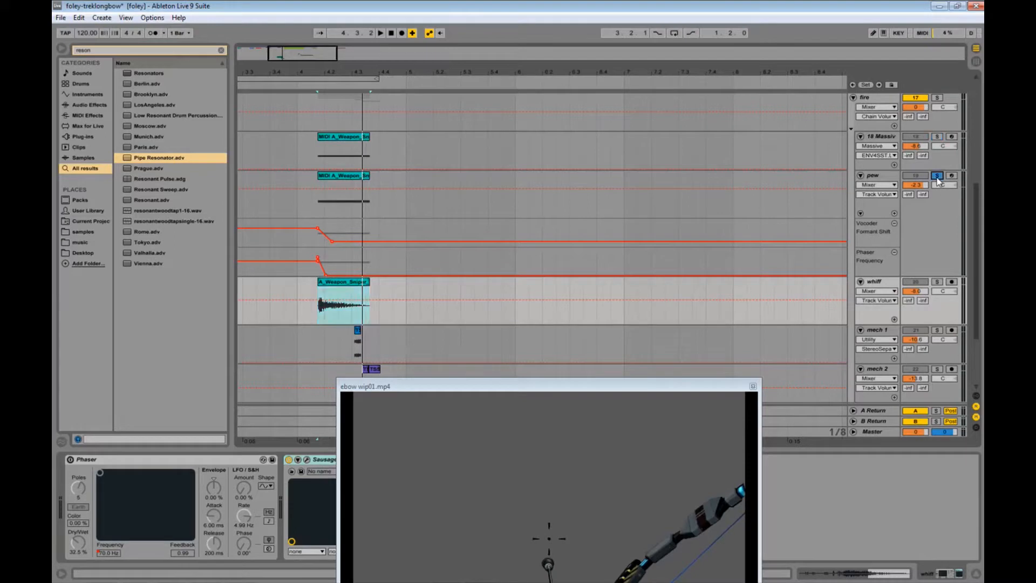
pyautogui.press('space')
pyautogui.moveTo(527, 386); pyautogui.dragTo(635, 273)
pyautogui.click(343, 182)
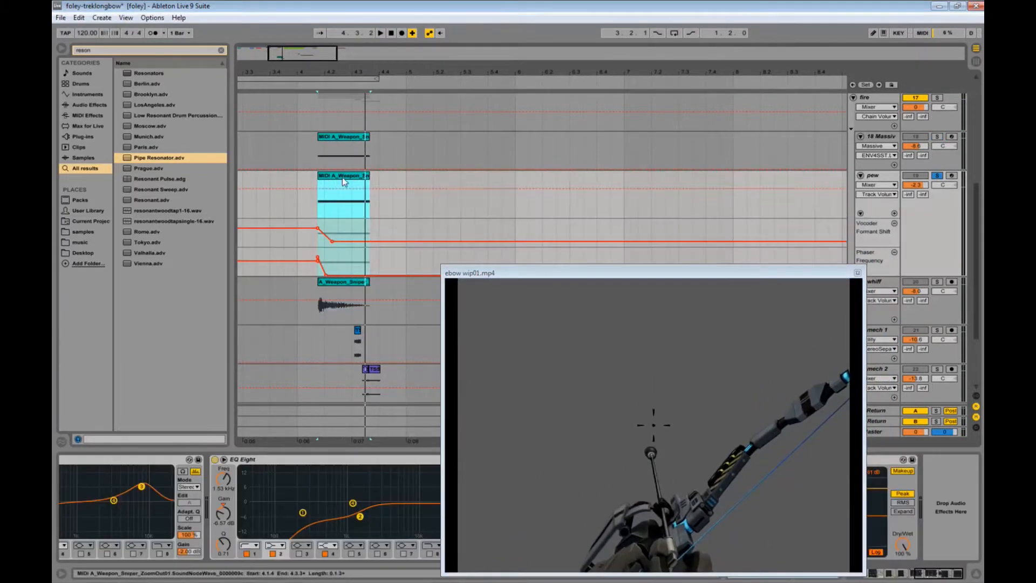
# Examine the pew track's effects chain, including the two Phasers, both EQ Eights, the Vocoder and the Compressor.
pyautogui.moveTo(555, 271); pyautogui.dragTo(629, 100)
pyautogui.scroll(10, 329, 507)
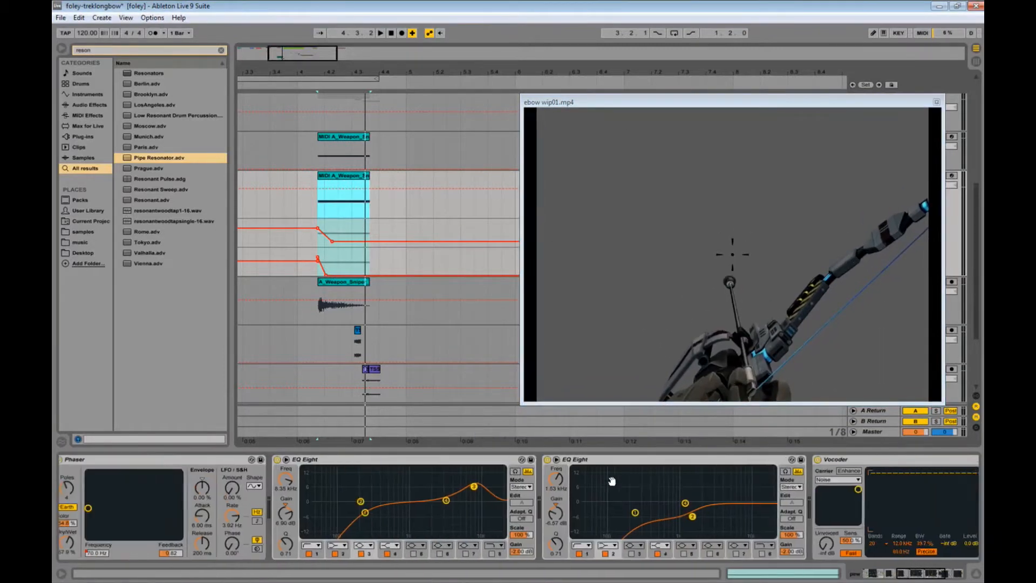
pyautogui.click(411, 459)
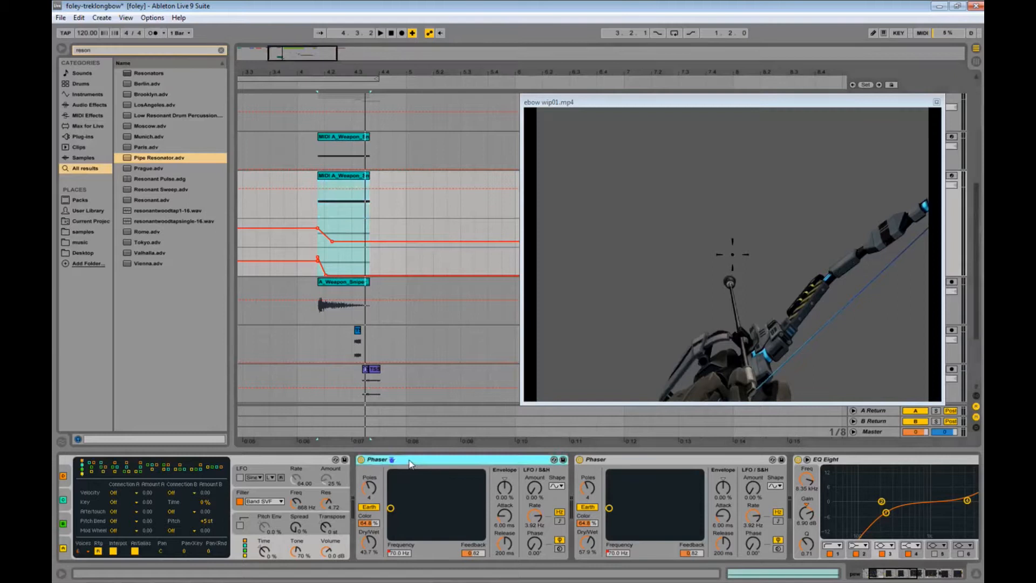
pyautogui.keyDown('shift'); pyautogui.click(646, 459); pyautogui.keyUp('shift')
pyautogui.click(514, 463)
pyautogui.scroll(-10, 343, 509)
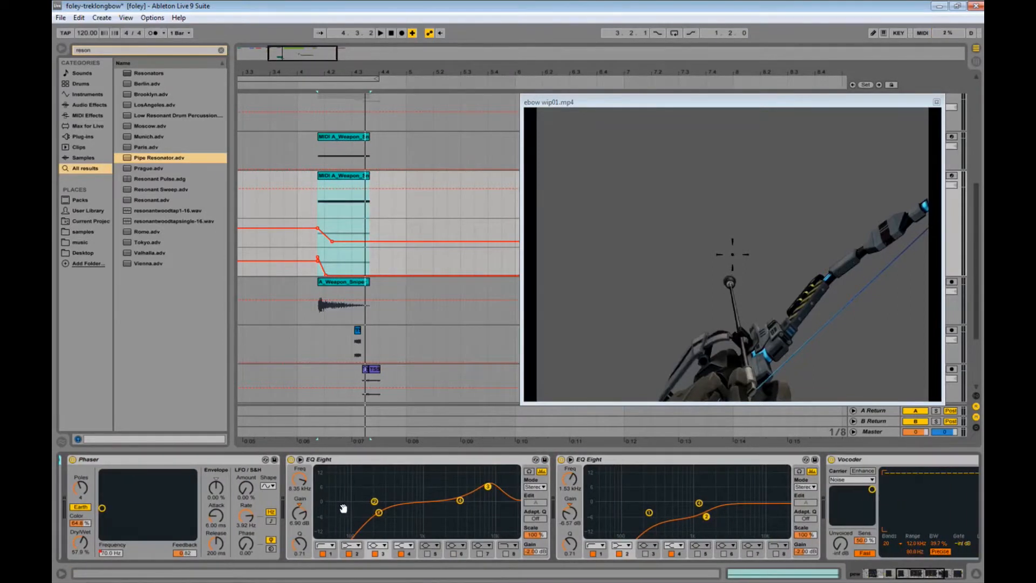
pyautogui.scroll(9, 592, 510)
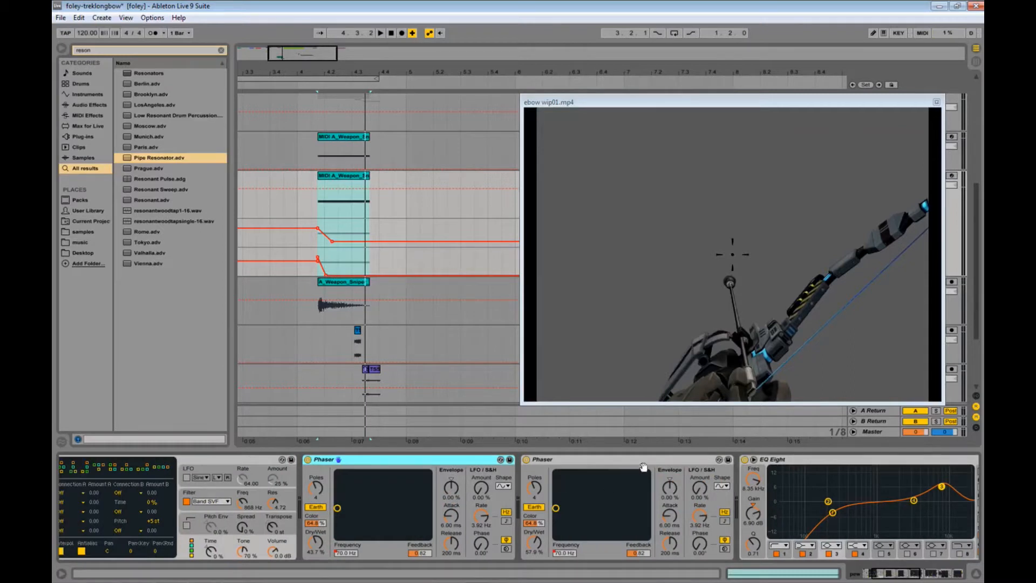
pyautogui.scroll(-12, 261, 496)
pyautogui.scroll(2, 671, 512)
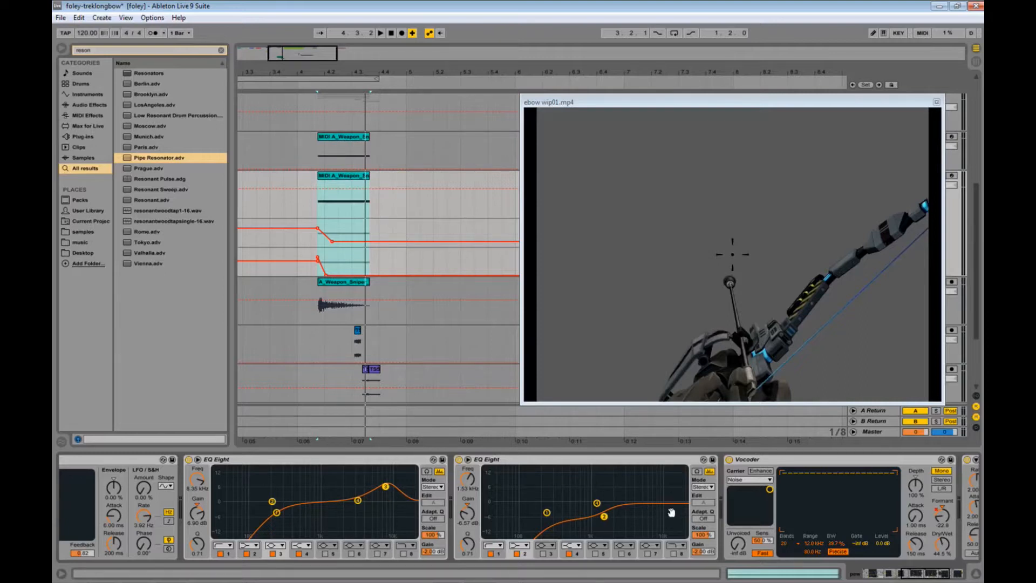
pyautogui.scroll(-3, 672, 512)
pyautogui.scroll(2, 286, 493)
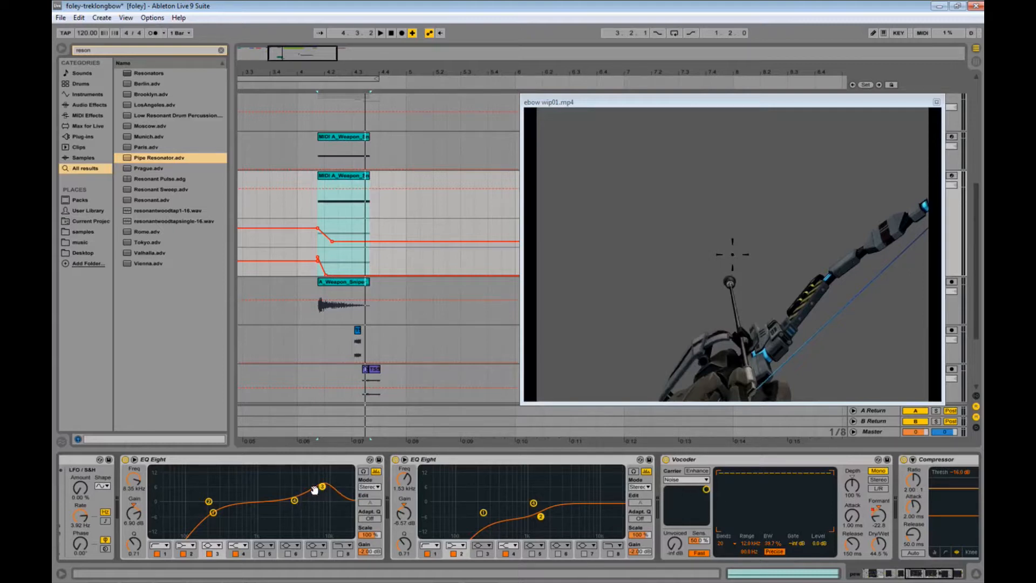
pyautogui.scroll(-4, 717, 513)
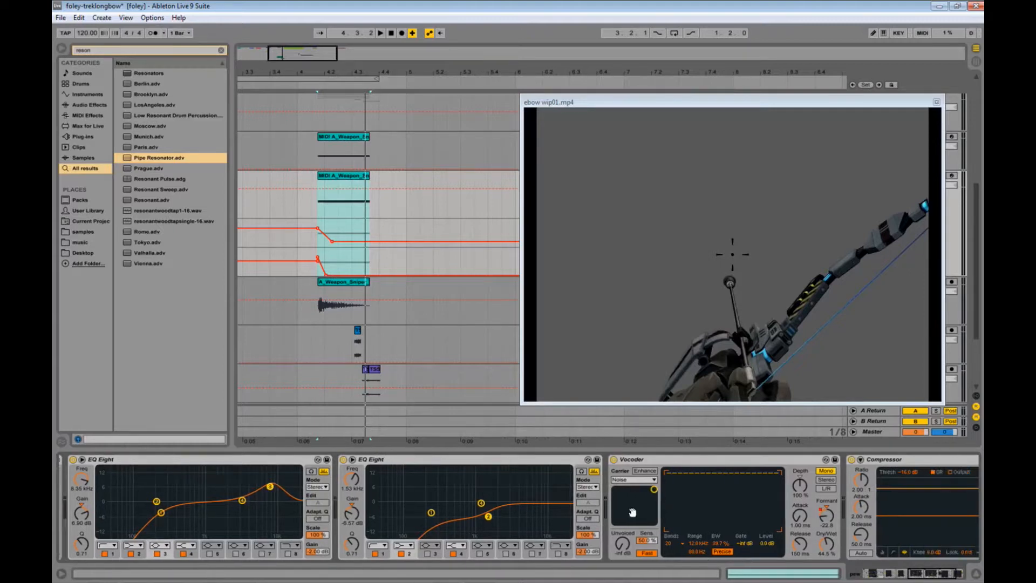
# Compare the pew sound with the Vocoder switched off and on, and select the Compressor.
pyautogui.click(485, 460)
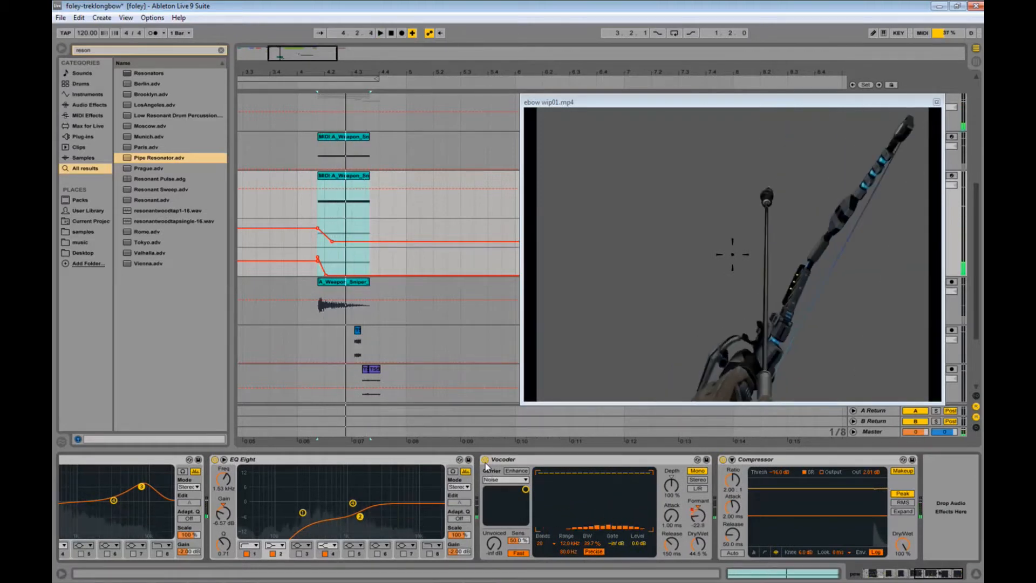
pyautogui.click(485, 460)
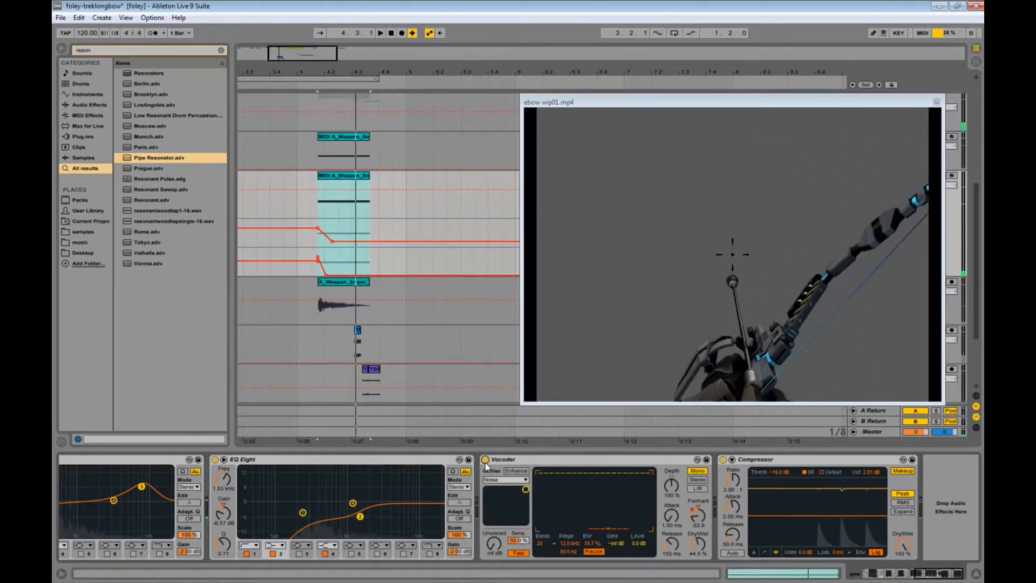
pyautogui.click(834, 463)
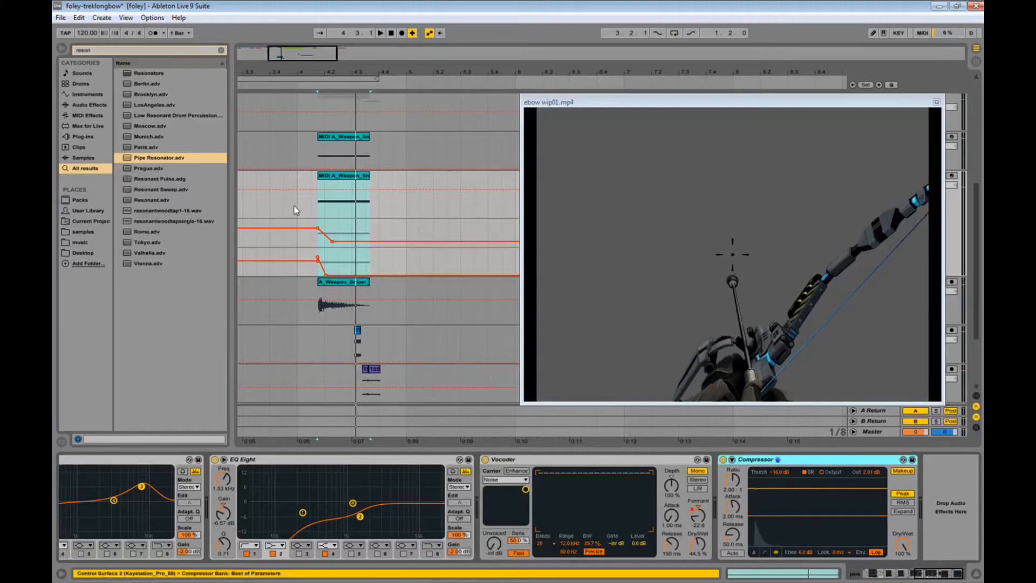
# Solo the whiff track and open its clip to inspect the sample's waveform and volume envelope.
pyautogui.moveTo(809, 100); pyautogui.dragTo(698, 275)
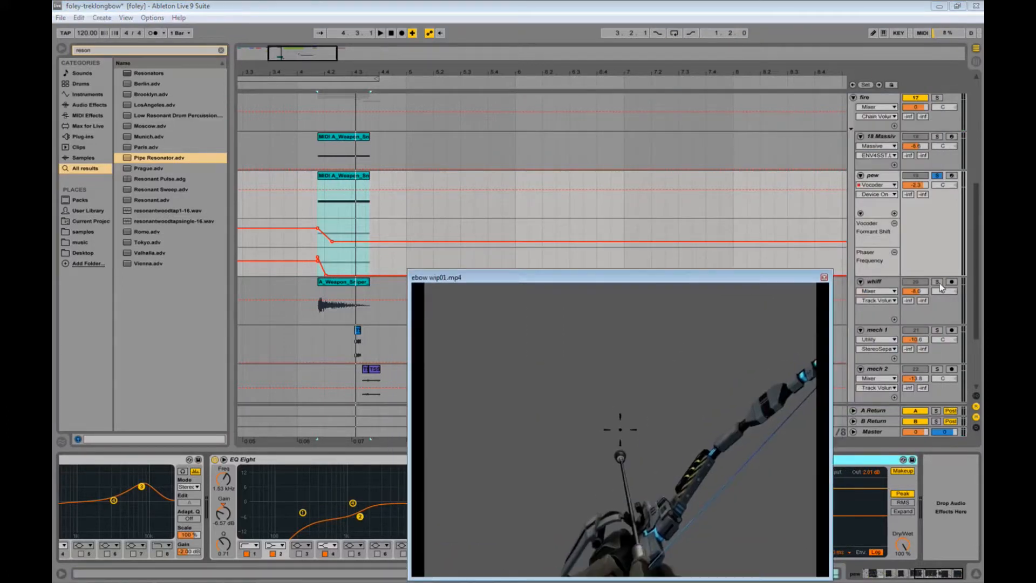
pyautogui.click(938, 283)
pyautogui.click(350, 282)
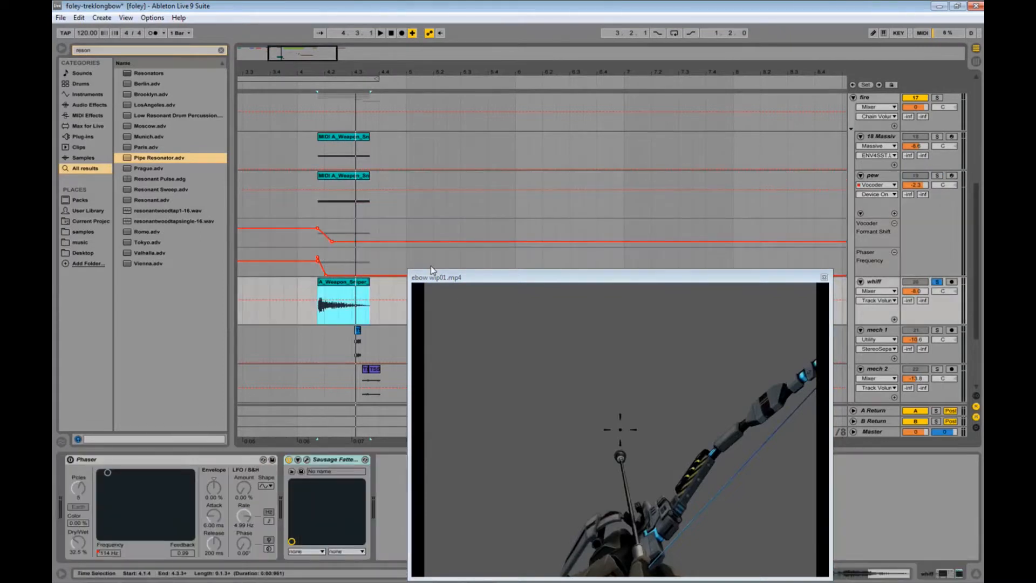
pyautogui.doubleClick(339, 287)
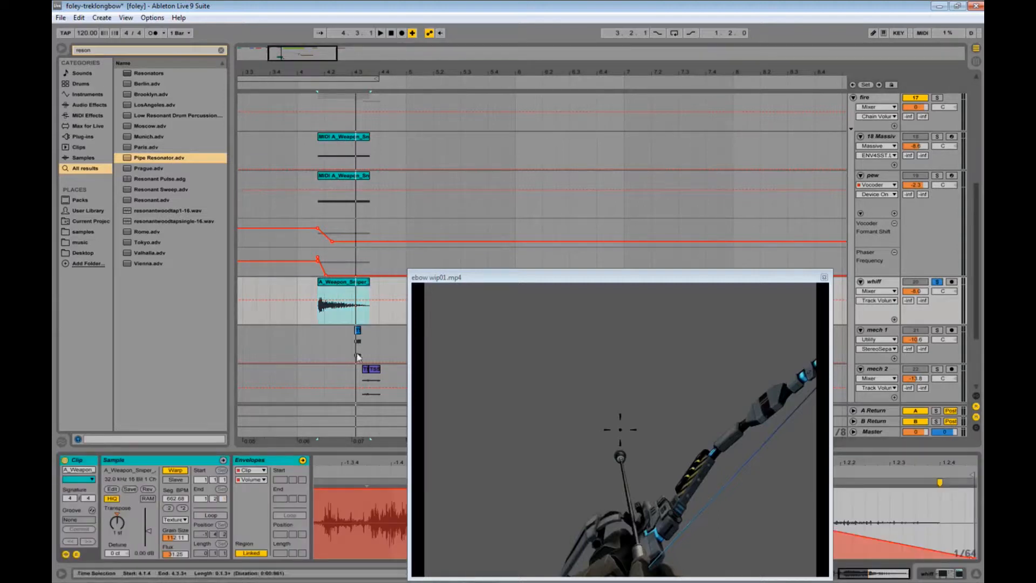
pyautogui.moveTo(621, 277); pyautogui.dragTo(651, 82)
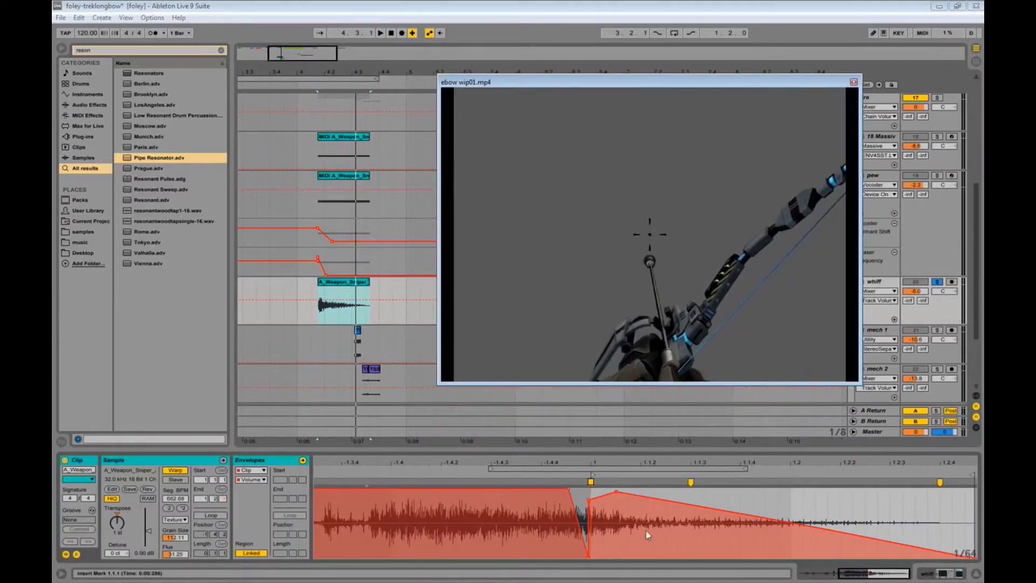
pyautogui.rightClick(344, 281)
pyautogui.click(393, 389)
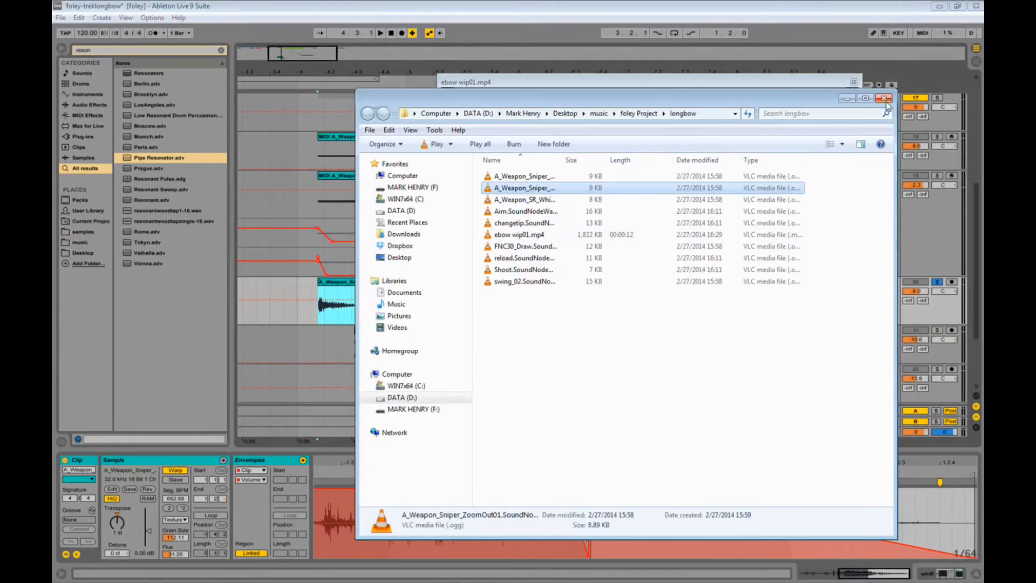
pyautogui.click(346, 312)
# Reveal the whiff clip's source sample in the browser and play back the sound for comparison.
pyautogui.rightClick(346, 281)
pyautogui.click(394, 386)
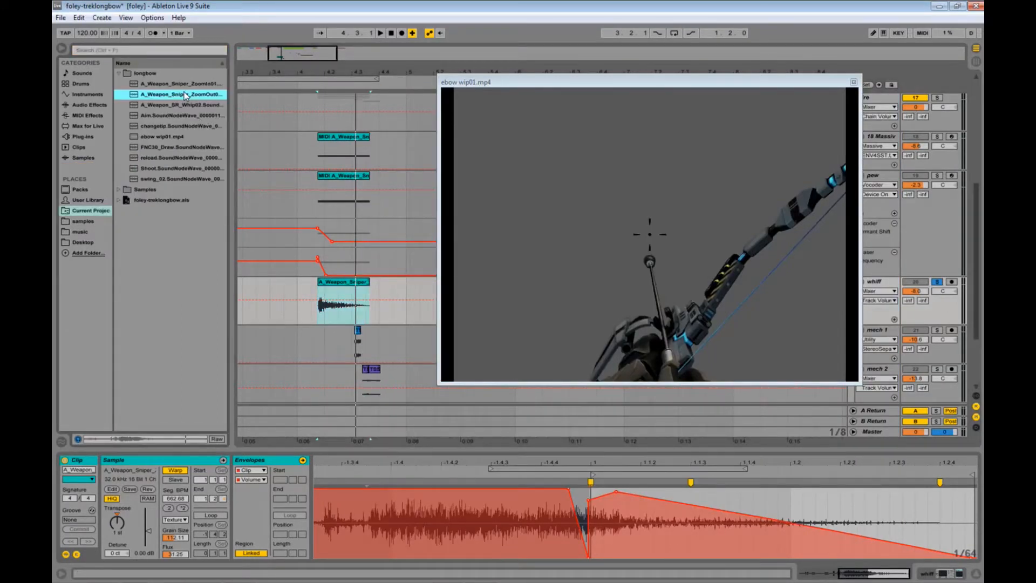
pyautogui.press('space')
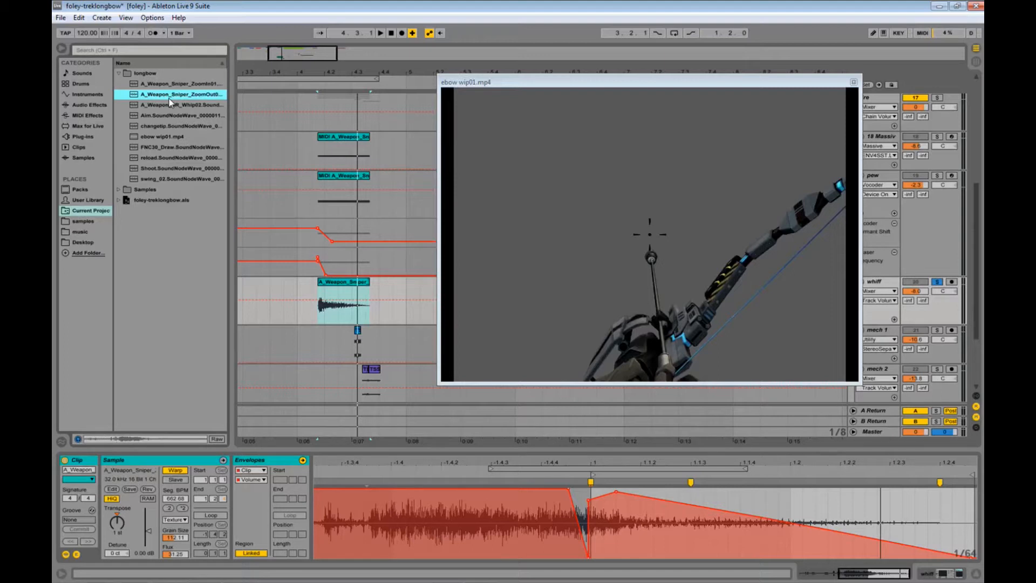
# Play the soloed whiff clip several times from its start.
pyautogui.click(346, 291)
pyautogui.press('space')
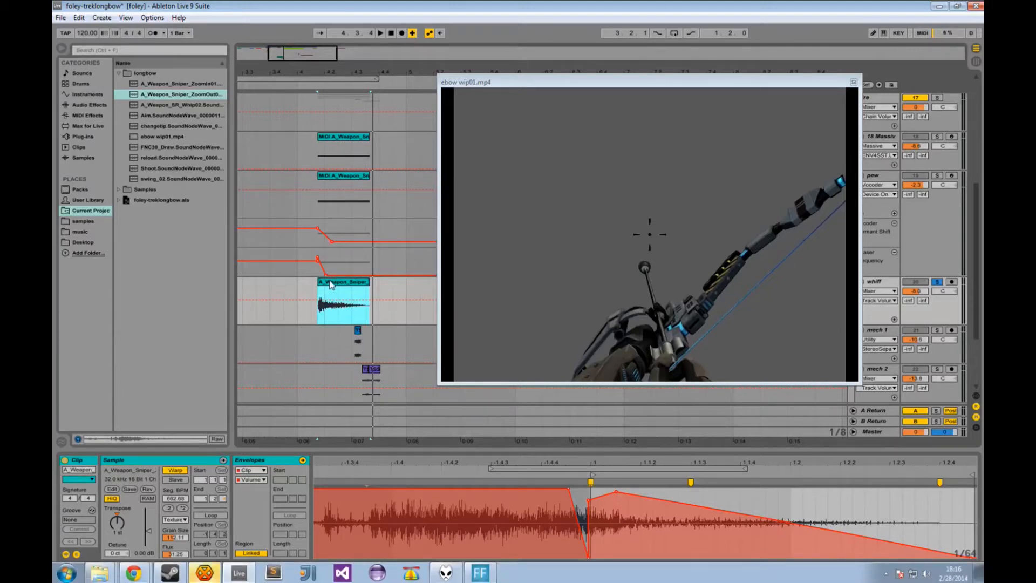
pyautogui.click(351, 290)
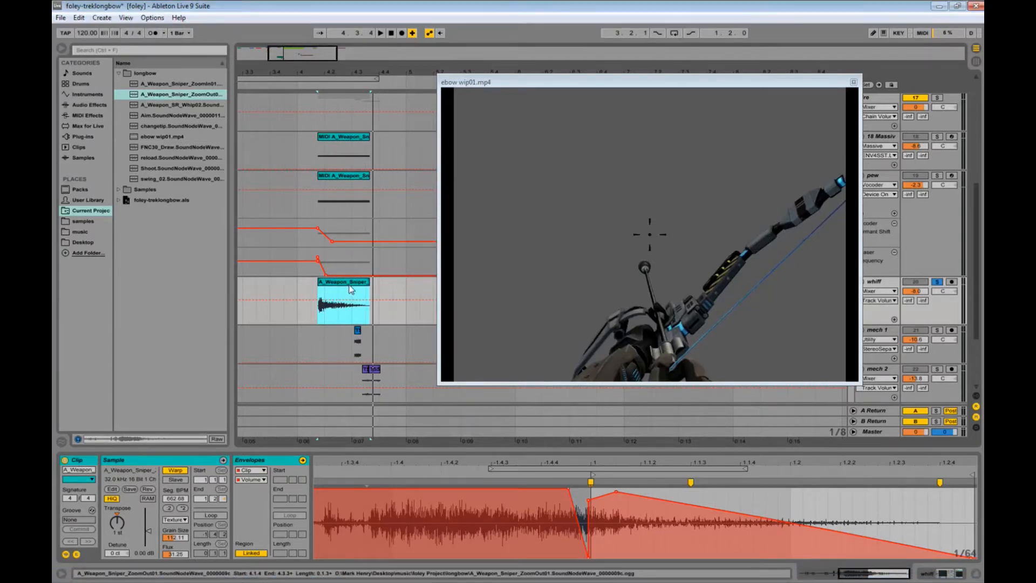
pyautogui.press('space')
pyautogui.press('space')
pyautogui.press('space')
pyautogui.press('space')
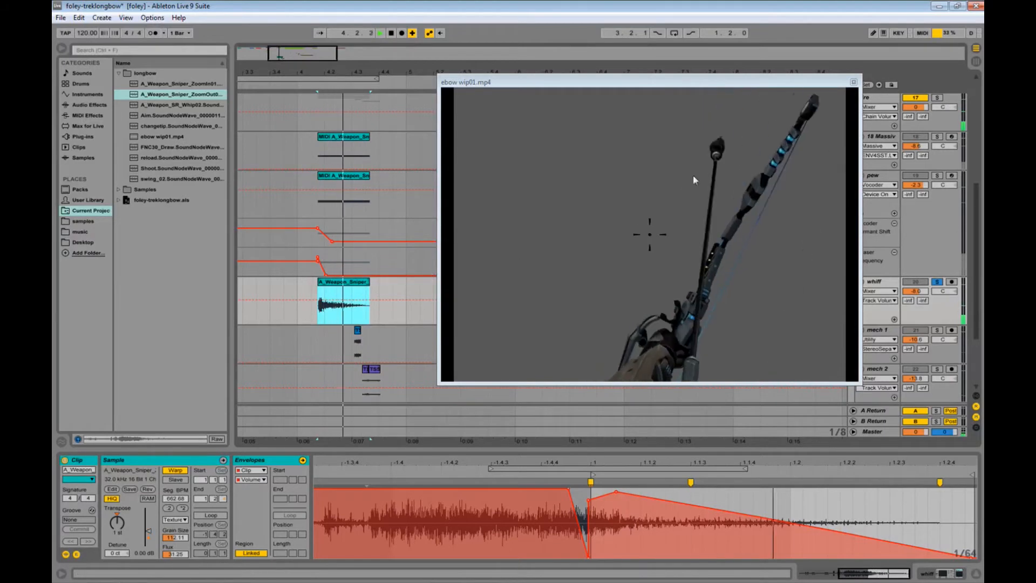
# Open the mech 1 clip to inspect its sample, move the video window clear of it, and play that passage.
pyautogui.click(736, 90)
pyautogui.moveTo(704, 85); pyautogui.dragTo(658, 80)
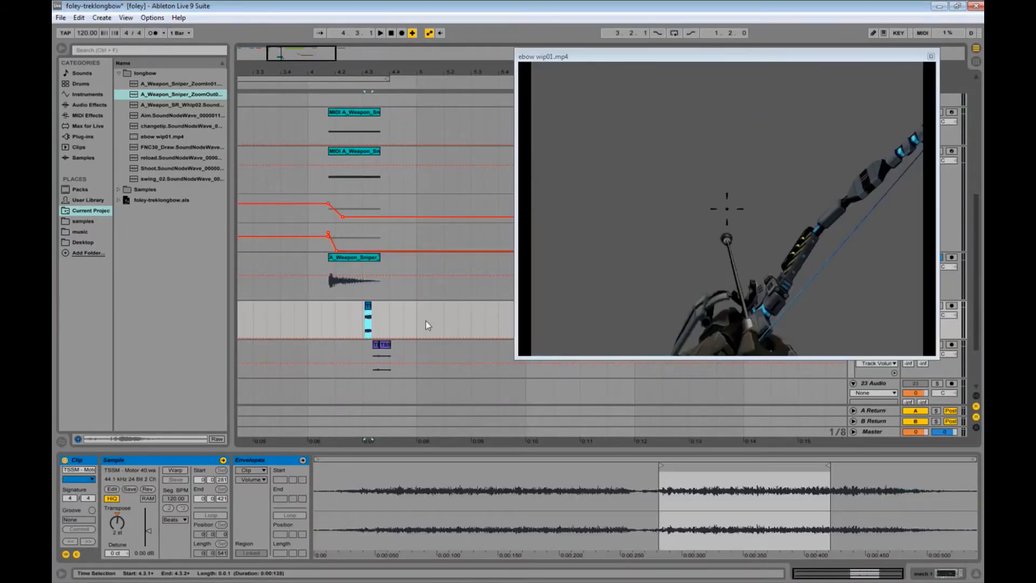
pyautogui.moveTo(460, 322); pyautogui.dragTo(451, 361)
pyautogui.moveTo(709, 59); pyautogui.dragTo(678, 46)
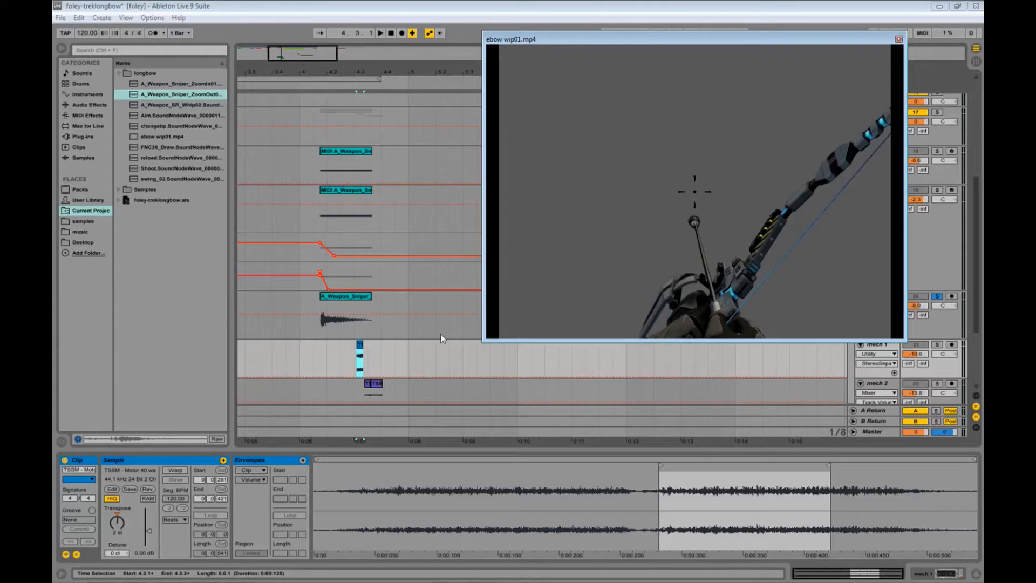
pyautogui.press('space')
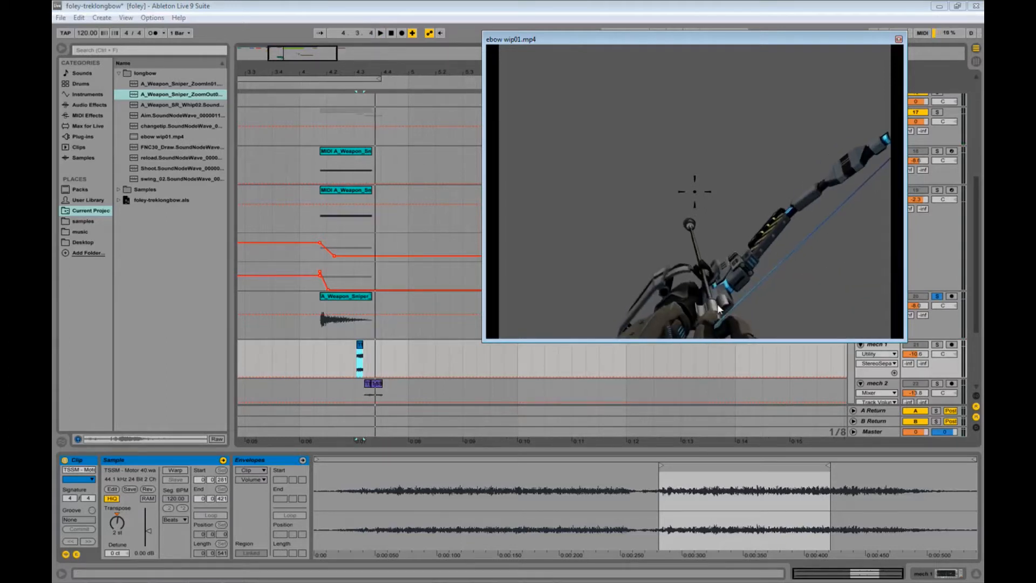
pyautogui.press('space')
pyautogui.press('space')
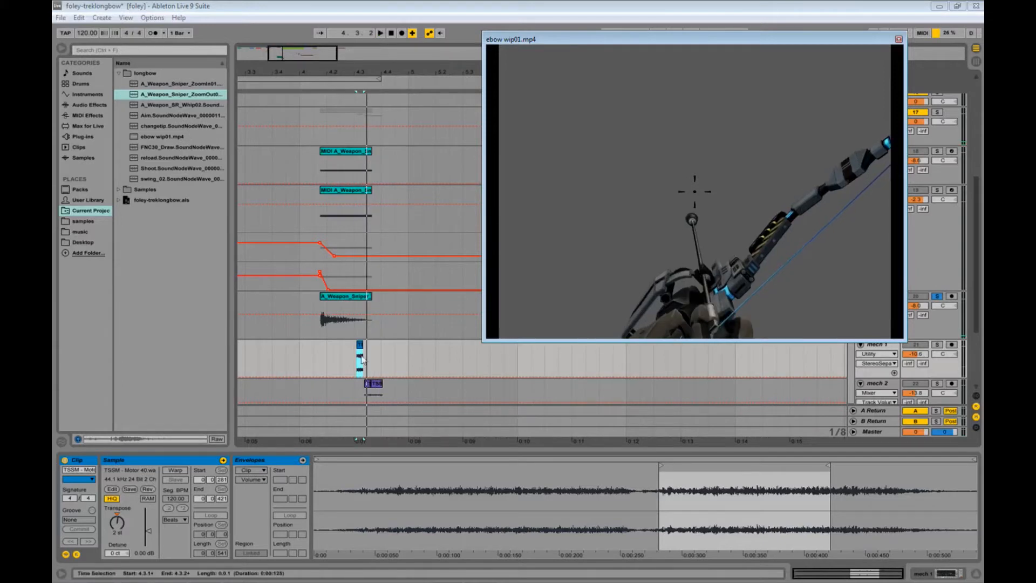
pyautogui.click(339, 362)
pyautogui.press('space')
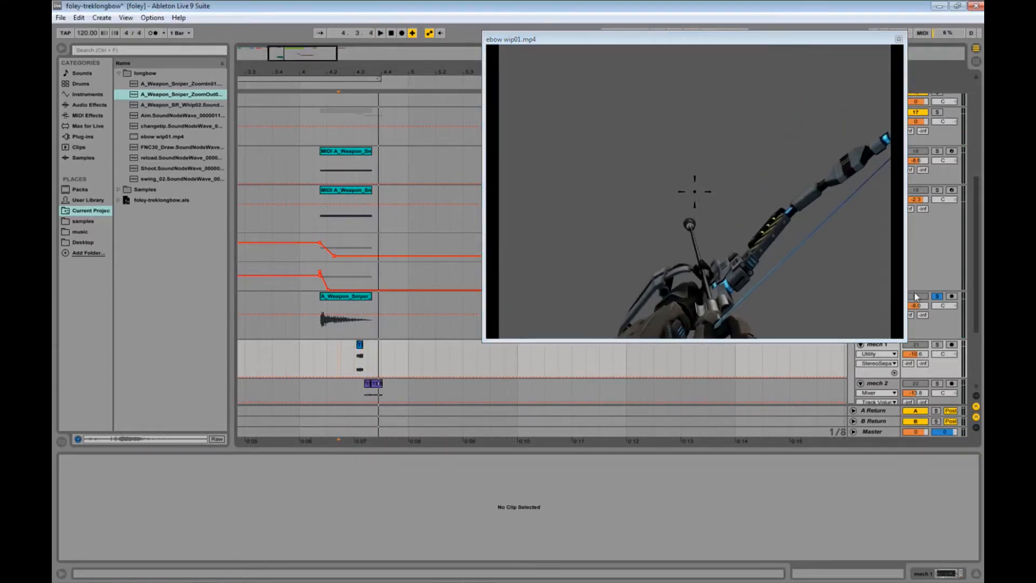
# Switch off the track solo and play the mech layers repeatedly in the full mix from 4.3.1.
pyautogui.click(938, 346)
pyautogui.click(942, 346)
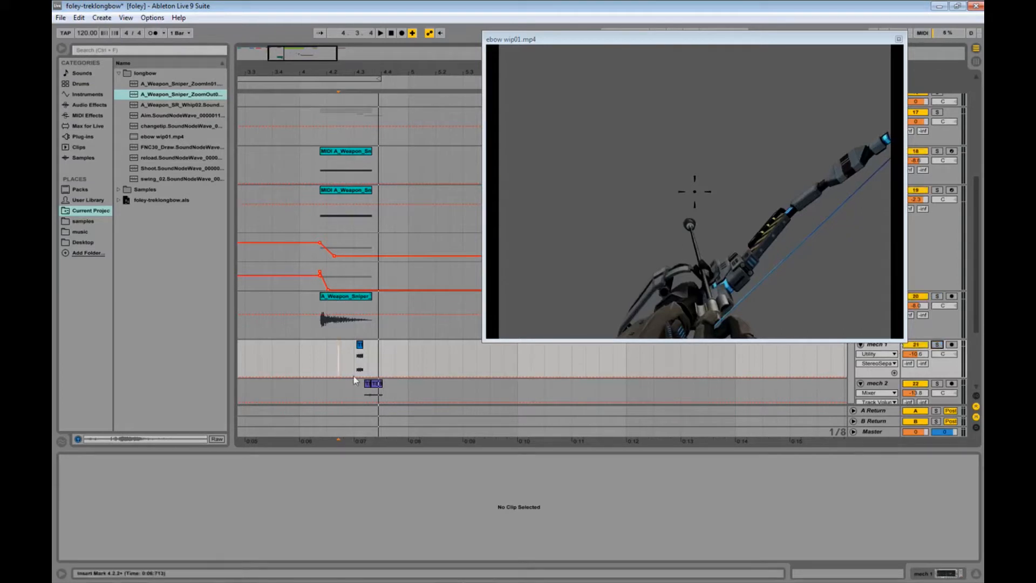
pyautogui.click(355, 353)
pyautogui.moveTo(422, 319); pyautogui.dragTo(432, 262)
pyautogui.press('space')
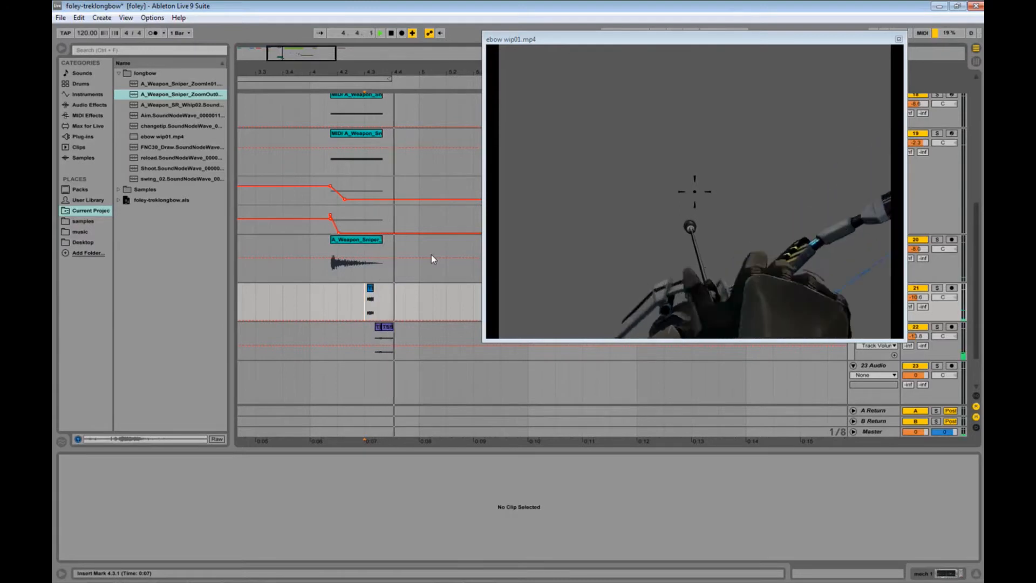
pyautogui.press('space')
pyautogui.press('space')
pyautogui.press('space')
pyautogui.press('space')
pyautogui.press('space')
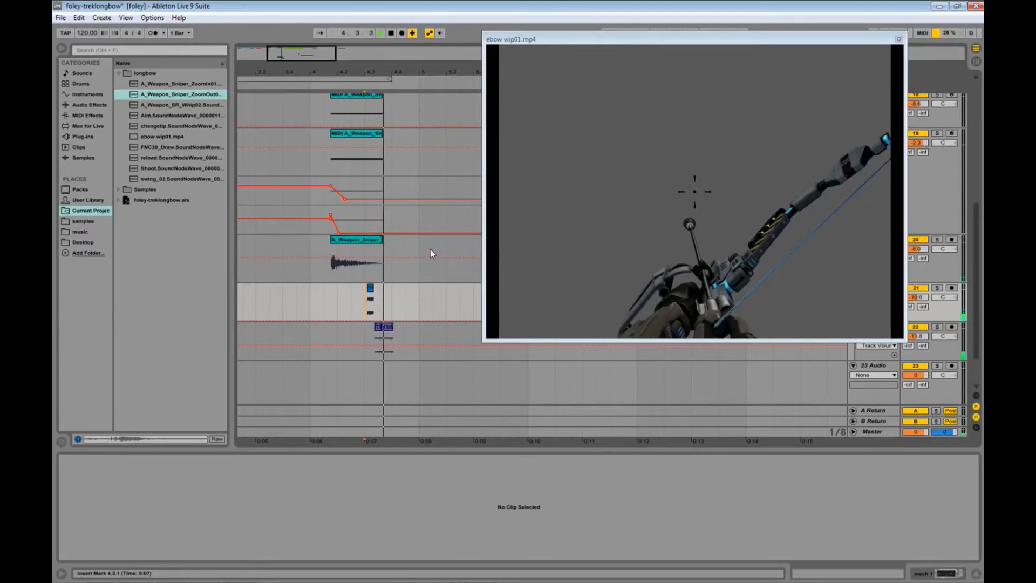
# Solo the before track and play its original Shoot clip for reference.
pyautogui.moveTo(405, 141); pyautogui.dragTo(399, 345)
pyautogui.moveTo(372, 226); pyautogui.dragTo(363, 226)
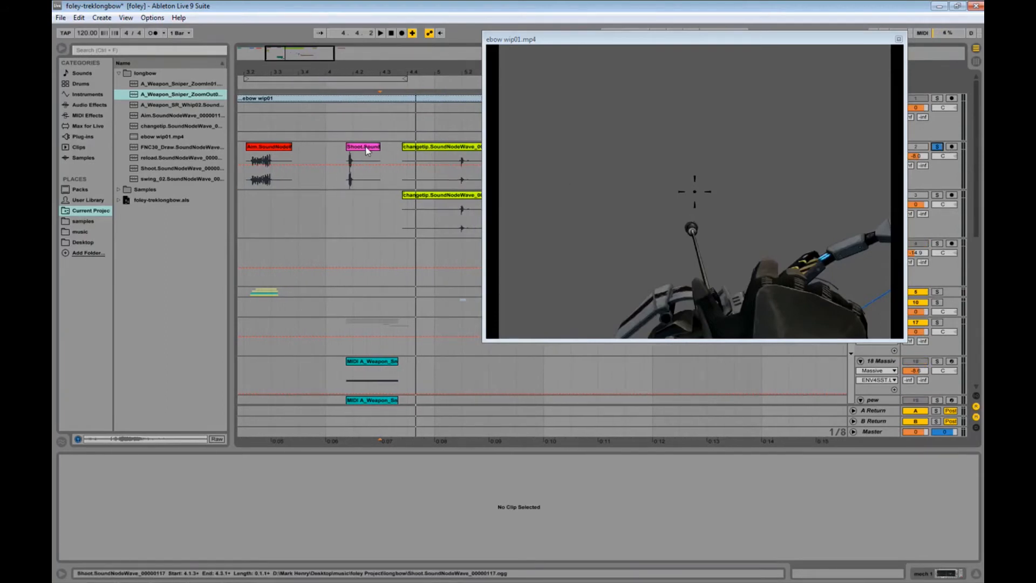
pyautogui.click(366, 147)
pyautogui.press('space')
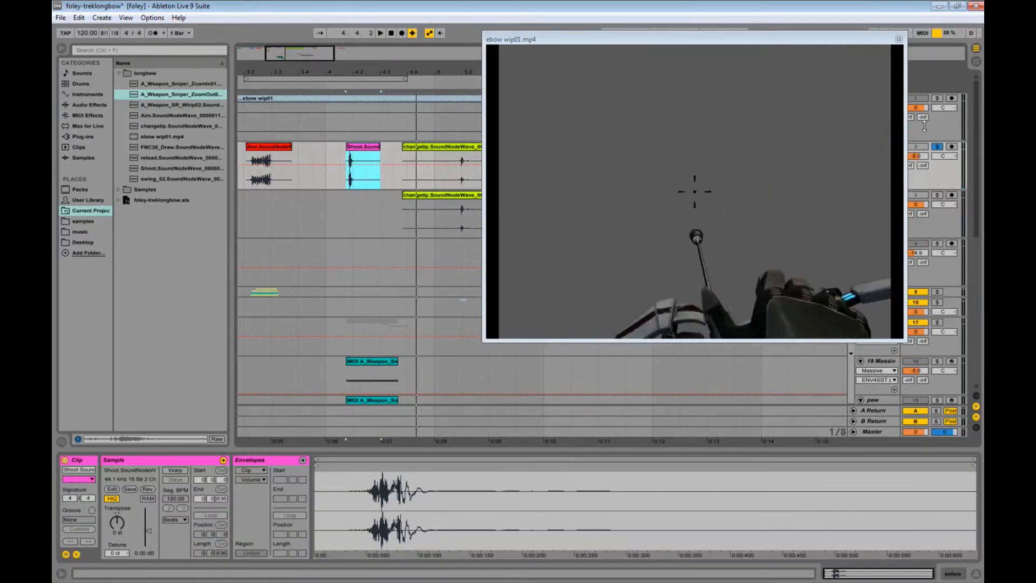
# Unsolo the before track and play the redesigned fire sound from just ahead of the 18 Massive clip.
pyautogui.click(936, 149)
pyautogui.moveTo(403, 310); pyautogui.dragTo(413, 126)
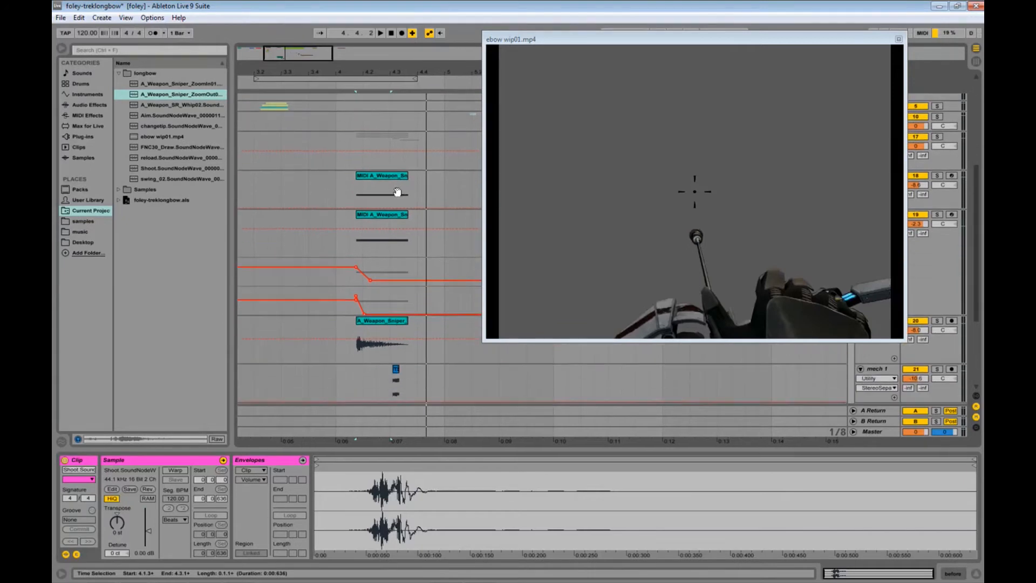
pyautogui.click(351, 190)
pyautogui.press('space')
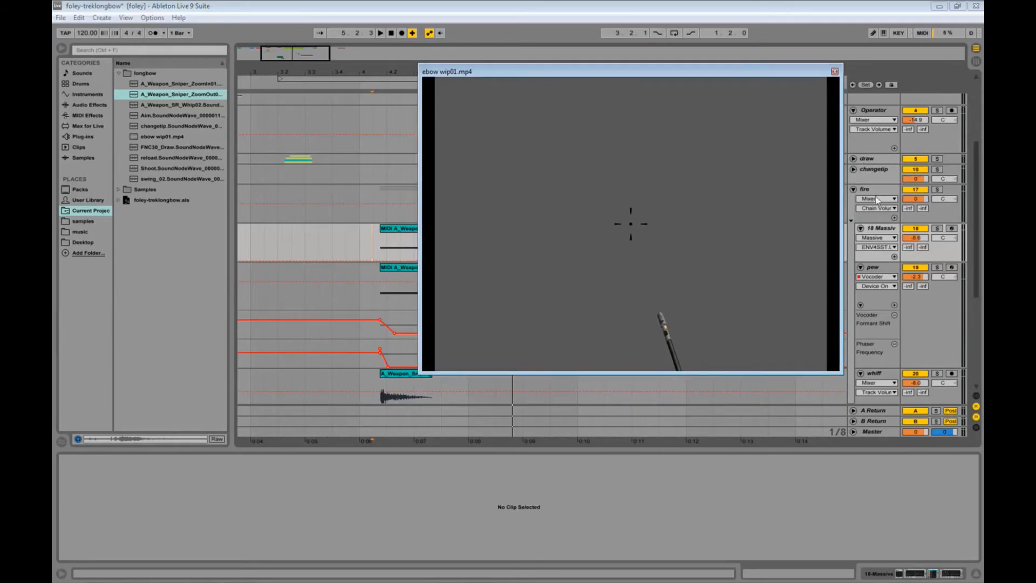
# Show the fire group's effects and audition the Audio Effect Rack's EQ and reverb Chain in solo.
pyautogui.click(883, 198)
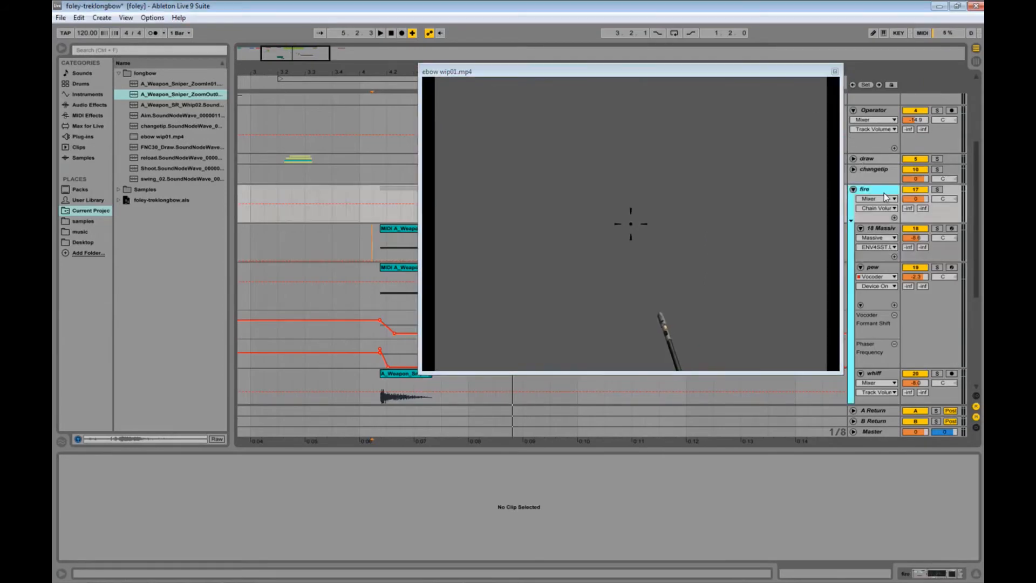
pyautogui.click(885, 197)
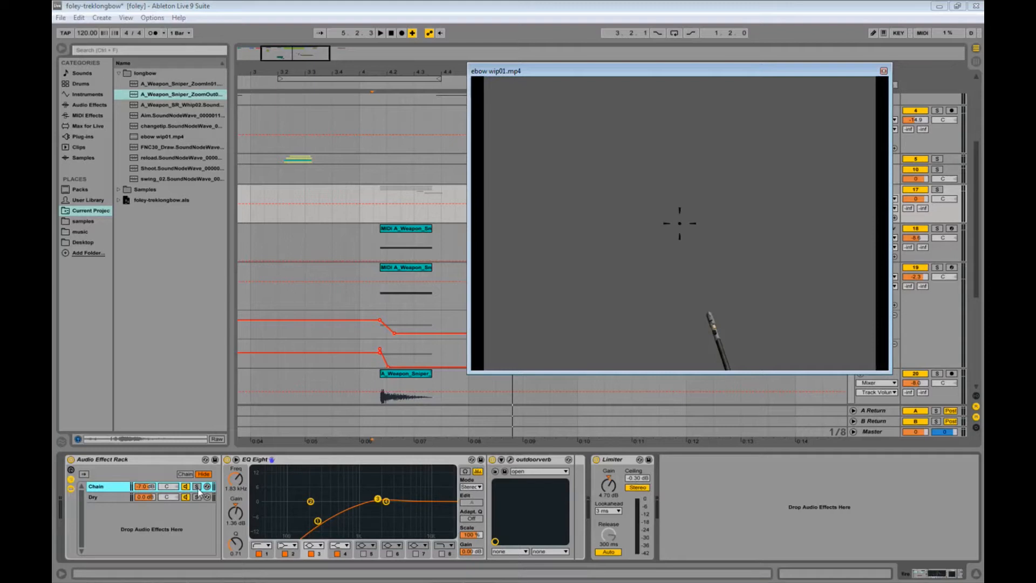
pyautogui.click(197, 487)
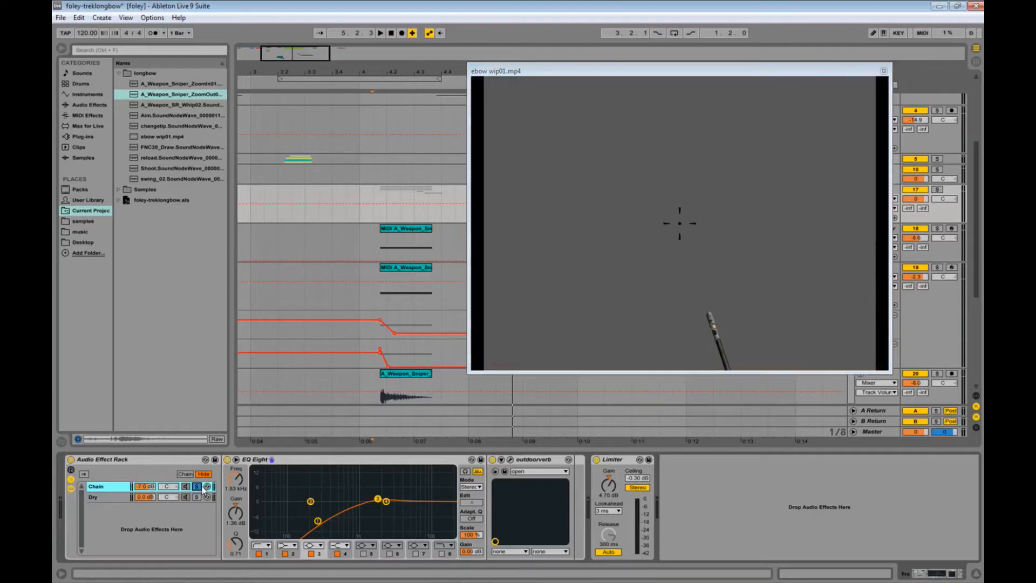
pyautogui.press('space')
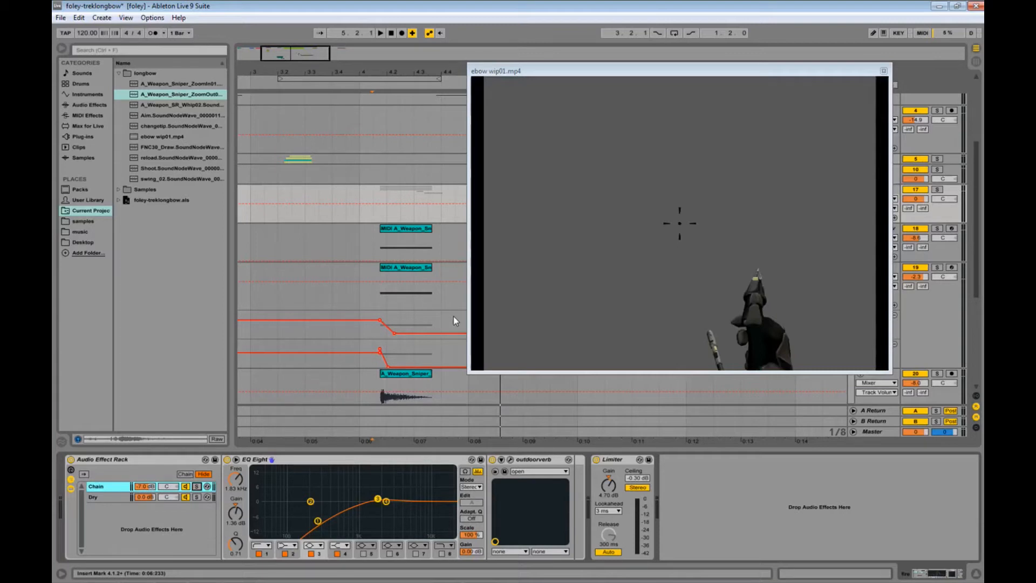
# Compare the fire sound from 4.1.3 with the group's Audio Effect Rack switched on and off.
pyautogui.click(377, 209)
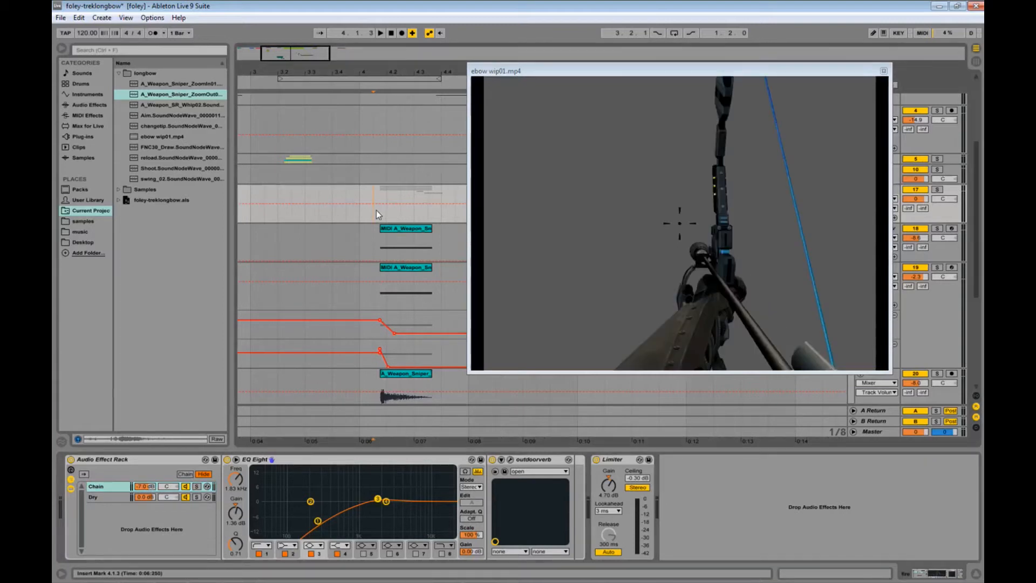
pyautogui.press('space')
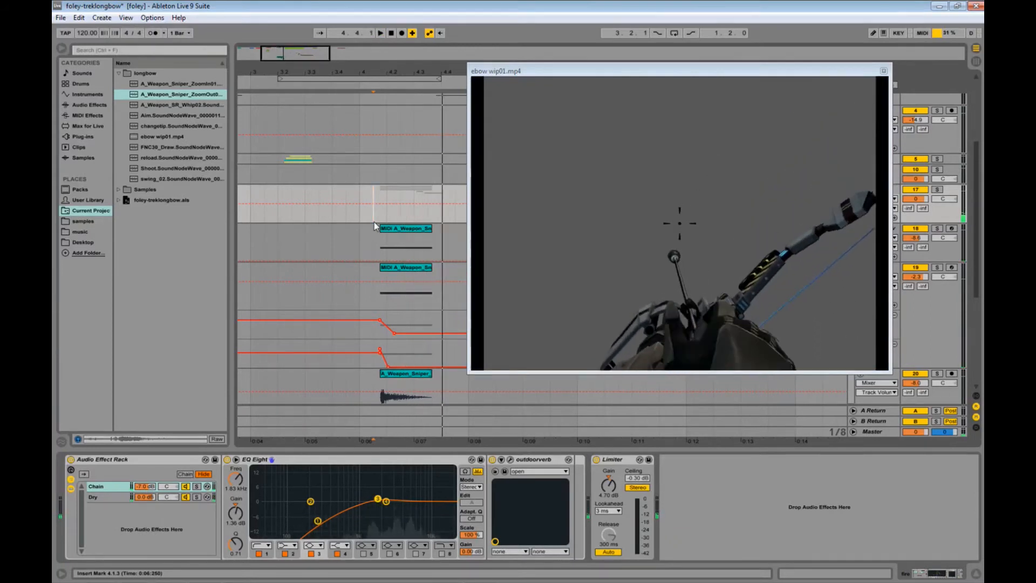
pyautogui.press('space')
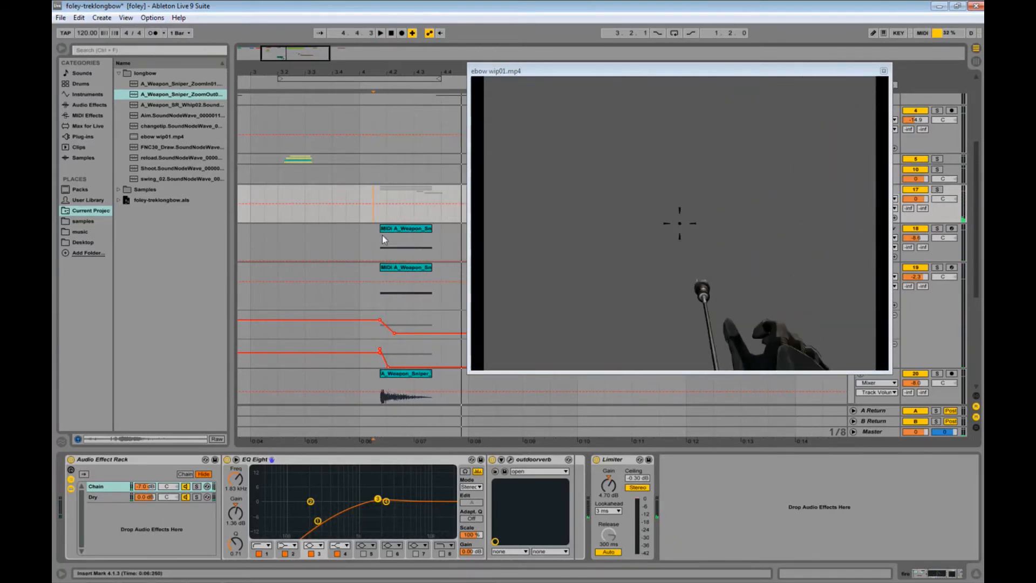
pyautogui.click(71, 459)
pyautogui.press('space')
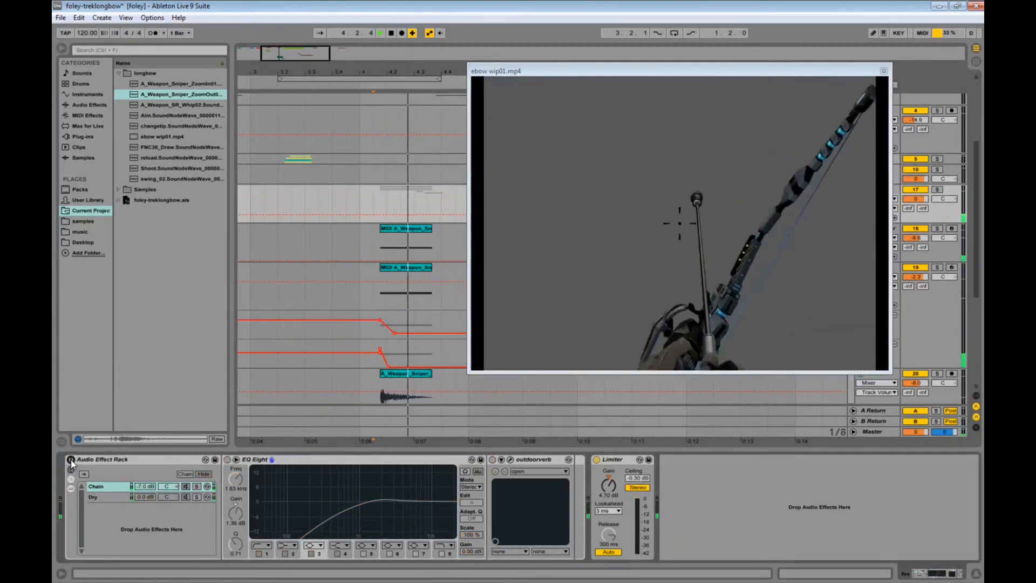
pyautogui.press('space')
pyautogui.click(71, 460)
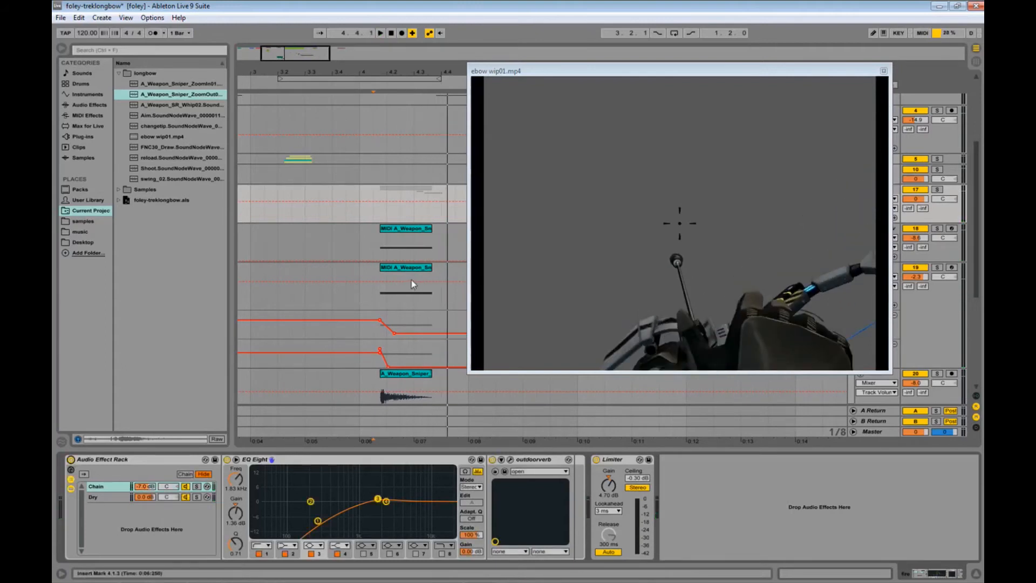
# Unfold the draw group's tracks and move the video window away from their clips.
pyautogui.scroll(-6, 413, 264)
pyautogui.moveTo(416, 189); pyautogui.dragTo(392, 200)
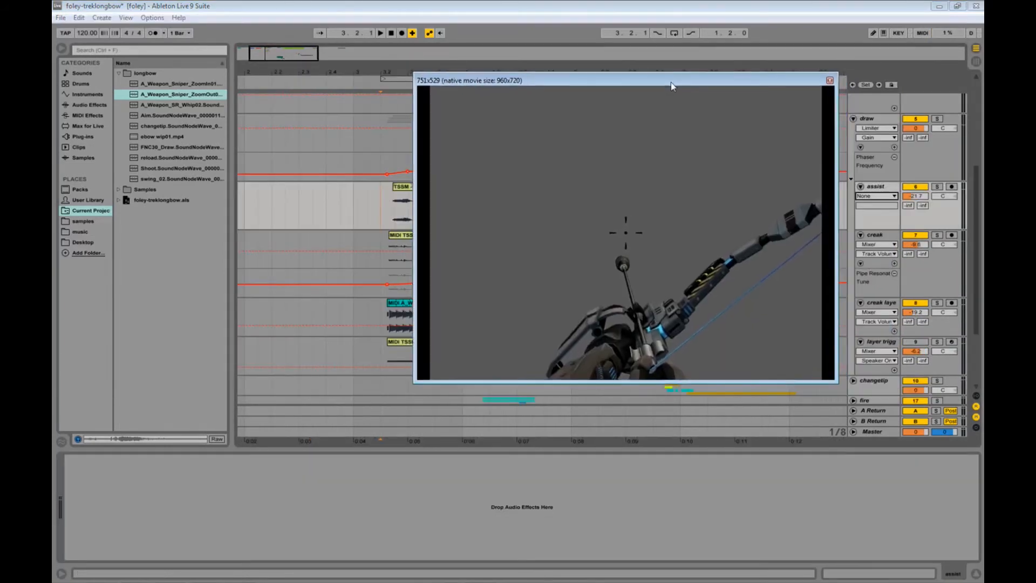
pyautogui.moveTo(671, 82); pyautogui.dragTo(722, 260)
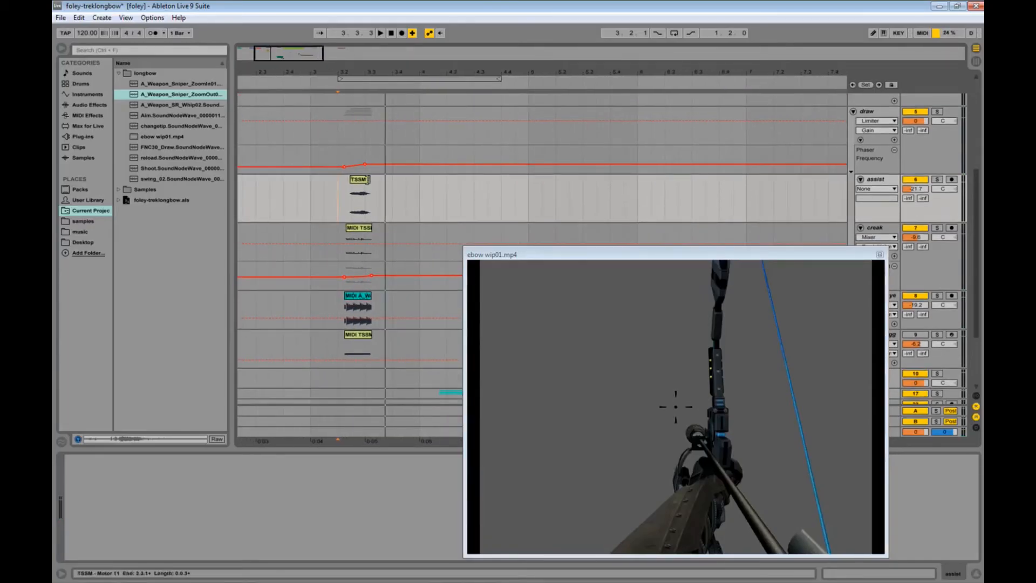
# Solo the assist track in the draw group and play its TSSM motor clip several times.
pyautogui.click(366, 179)
pyautogui.click(936, 179)
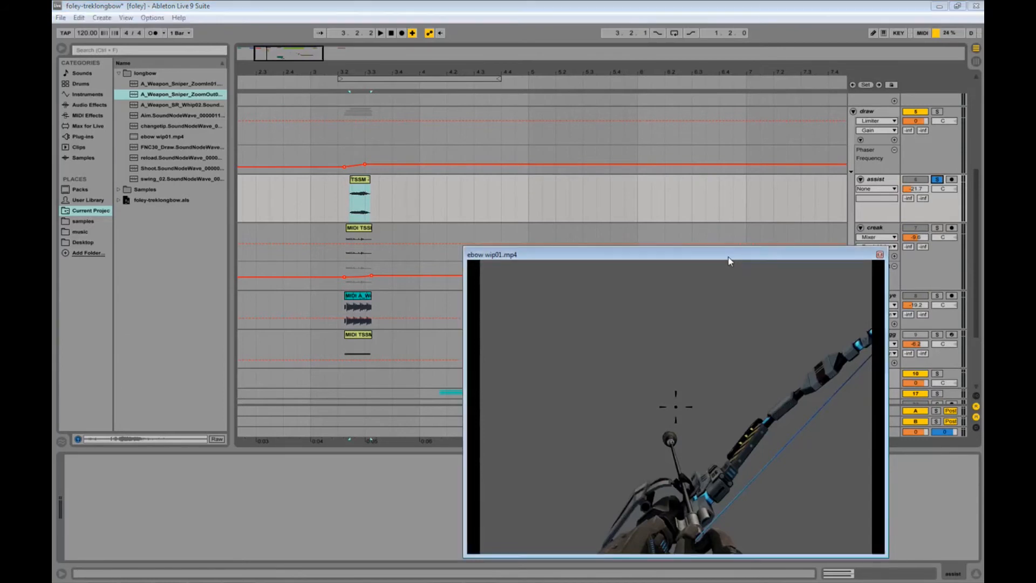
pyautogui.moveTo(731, 255); pyautogui.dragTo(727, 231)
pyautogui.click(347, 199)
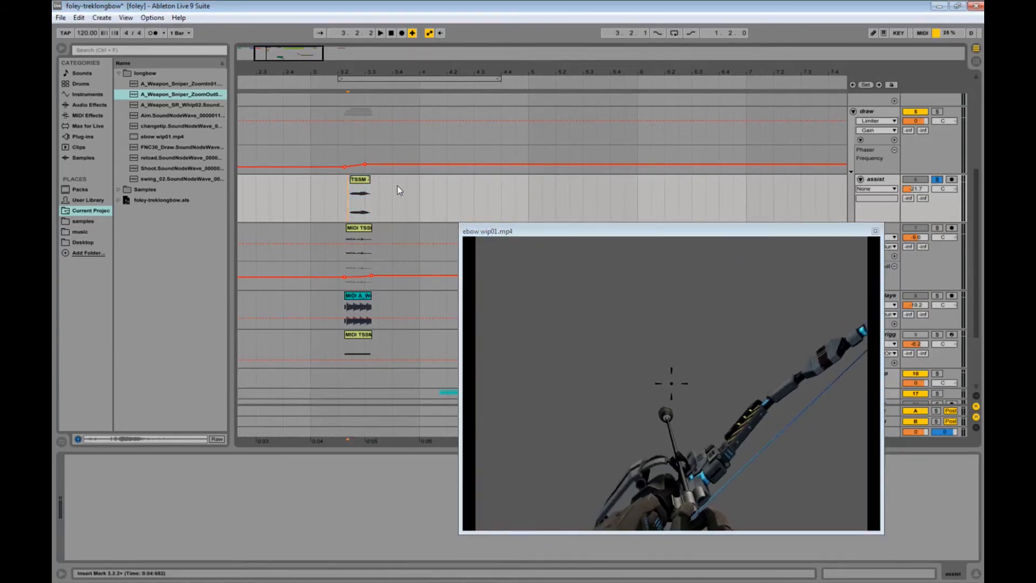
pyautogui.press('space')
pyautogui.press('space')
pyautogui.press('space')
pyautogui.press('space')
pyautogui.press('space')
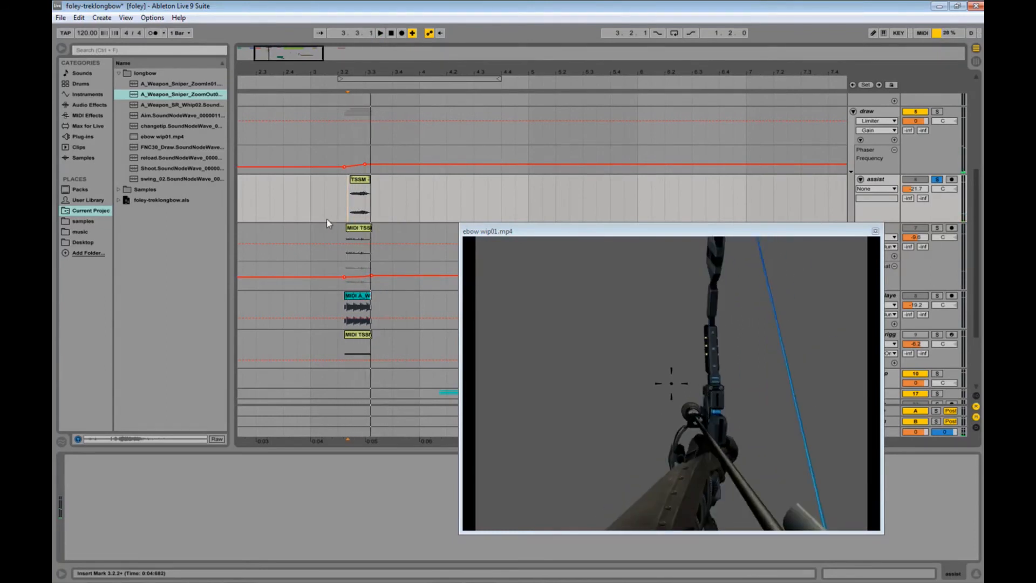
# Solo the creak track instead and play its clip repeatedly with the Pipe Resonator's settings and Tune automation in view.
pyautogui.click(341, 206)
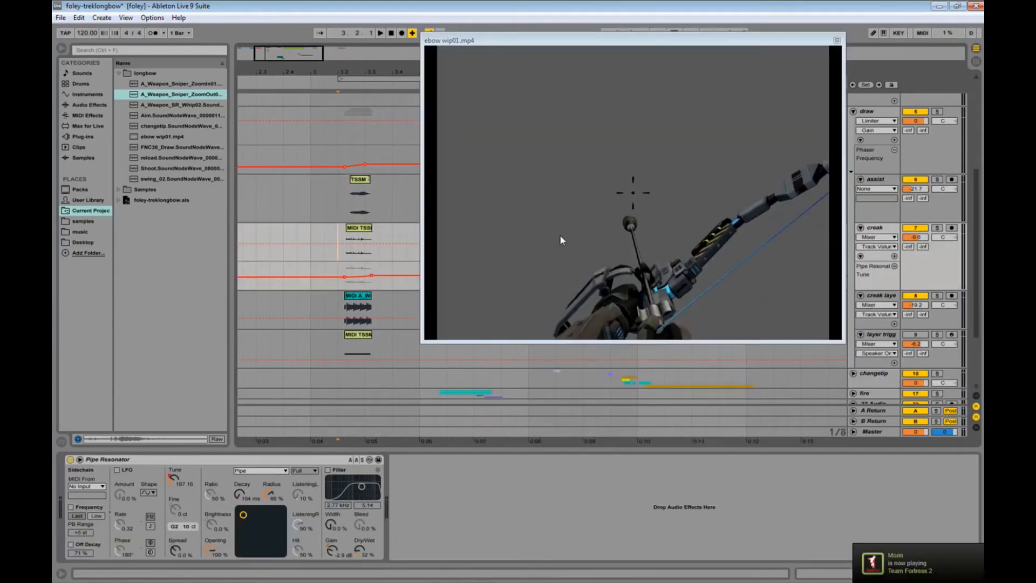
pyautogui.click(942, 228)
pyautogui.press('space')
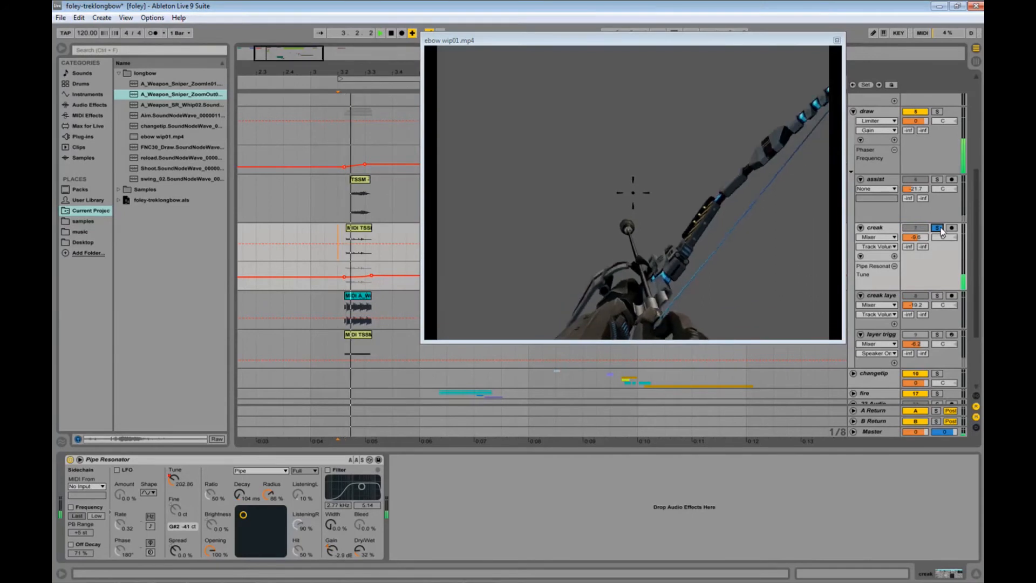
pyautogui.press('space')
pyautogui.moveTo(324, 272)
pyautogui.mouseDown()
pyautogui.moveTo(311, 263)
pyautogui.moveTo(318, 255)
pyautogui.mouseUp()
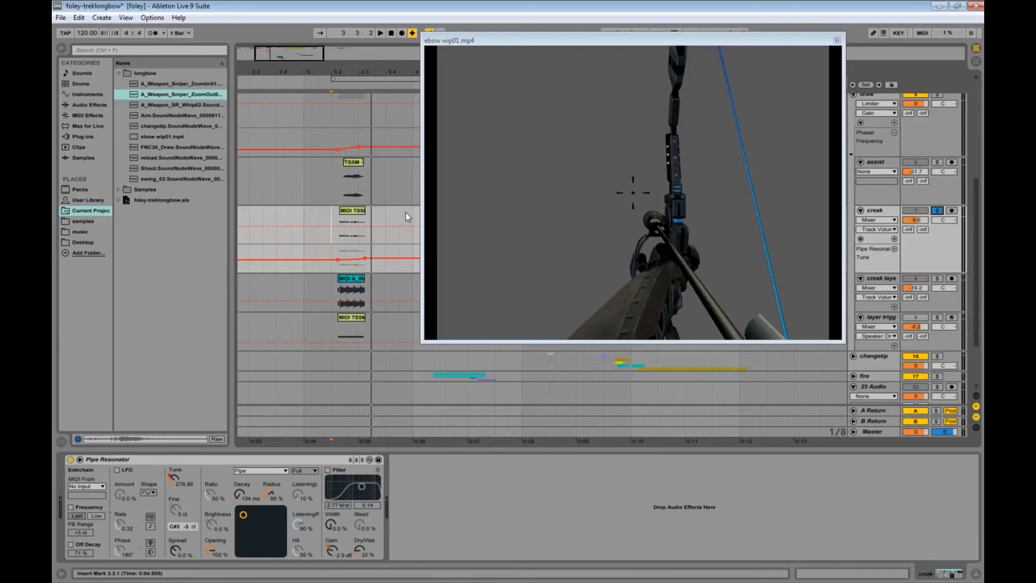
pyautogui.press('space')
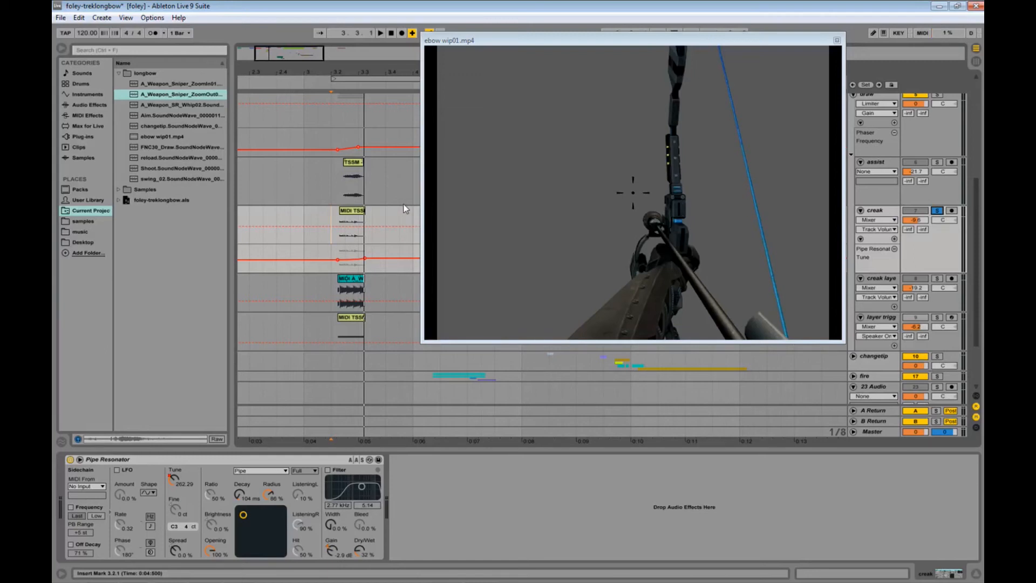
pyautogui.press('space')
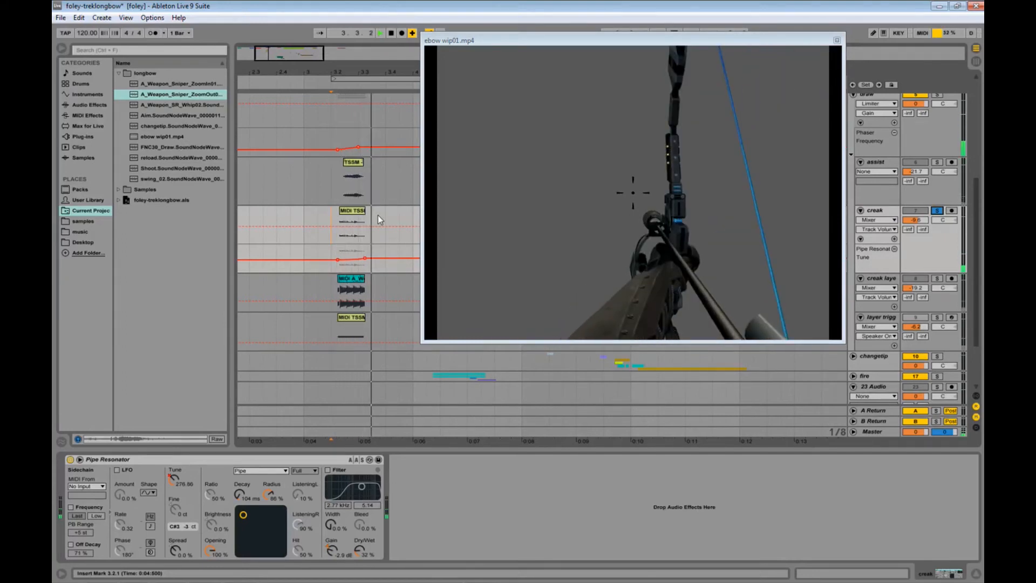
pyautogui.moveTo(382, 213)
pyautogui.mouseDown()
pyautogui.moveTo(371, 167)
pyautogui.moveTo(376, 195)
pyautogui.mouseUp()
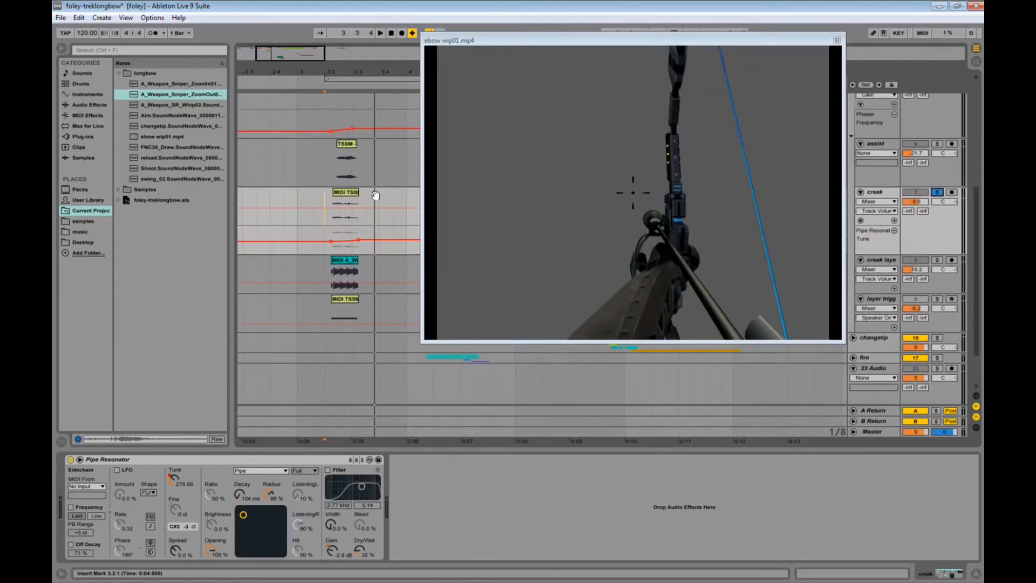
# Solo the creak layer track and play its clip with the Gate and EQ Eight settings in view.
pyautogui.moveTo(573, 56); pyautogui.dragTo(565, 57)
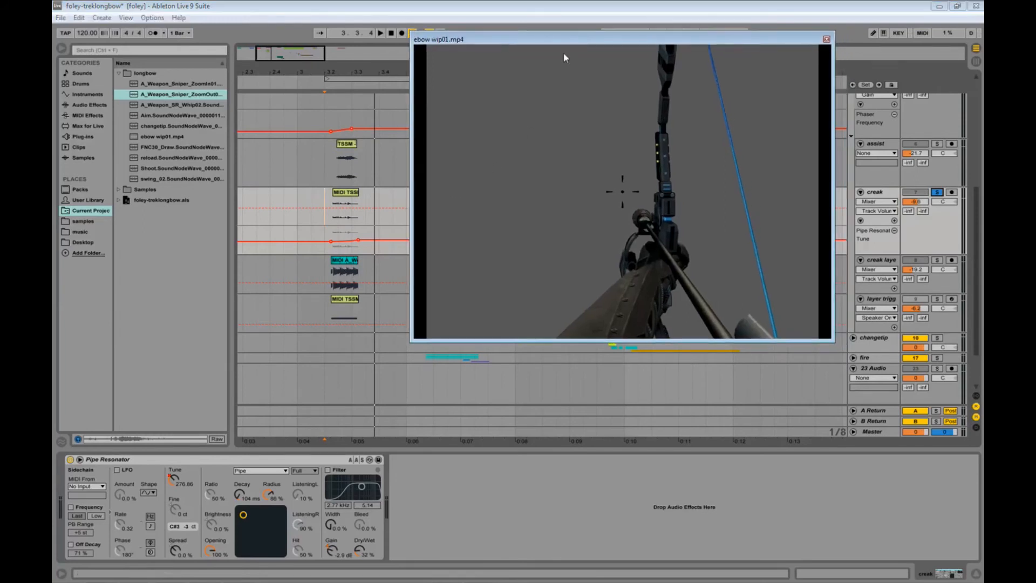
pyautogui.click(369, 278)
pyautogui.click(937, 260)
pyautogui.press('space')
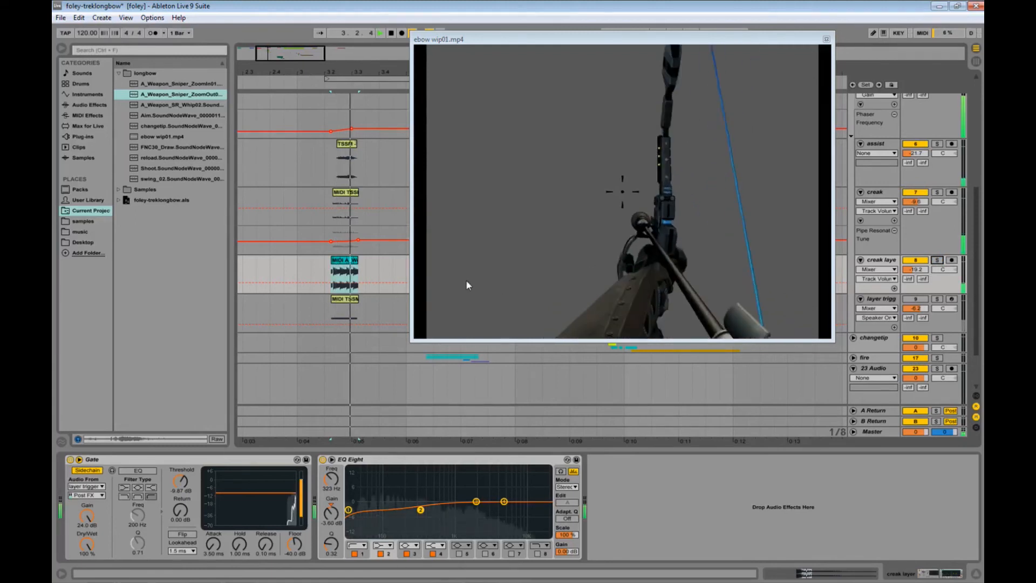
pyautogui.click(939, 262)
# Play the draw sound from the start of the creak clip, comparing it with the creak layer track switched on and off.
pyautogui.click(326, 203)
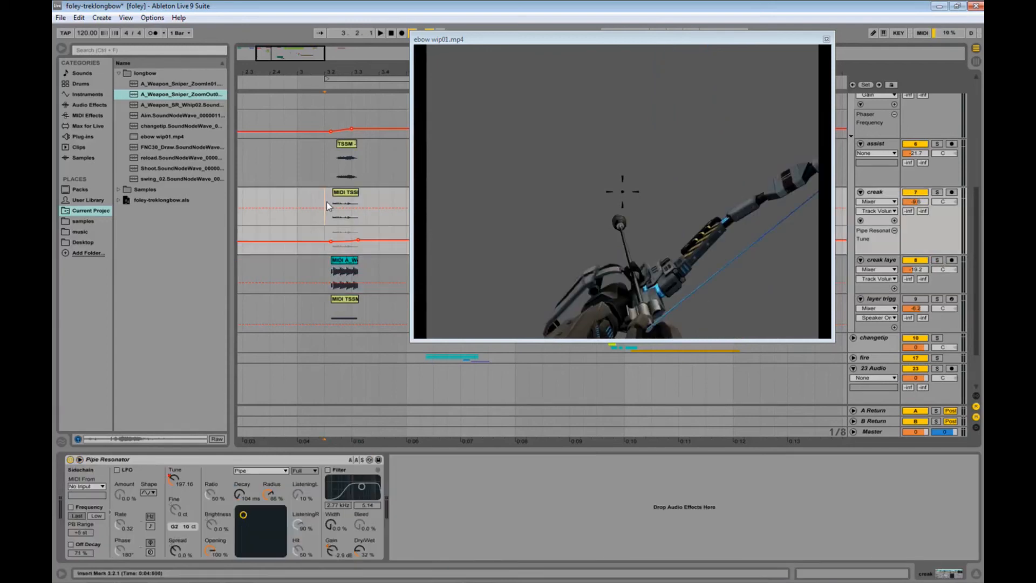
pyautogui.scroll(1, 318, 195)
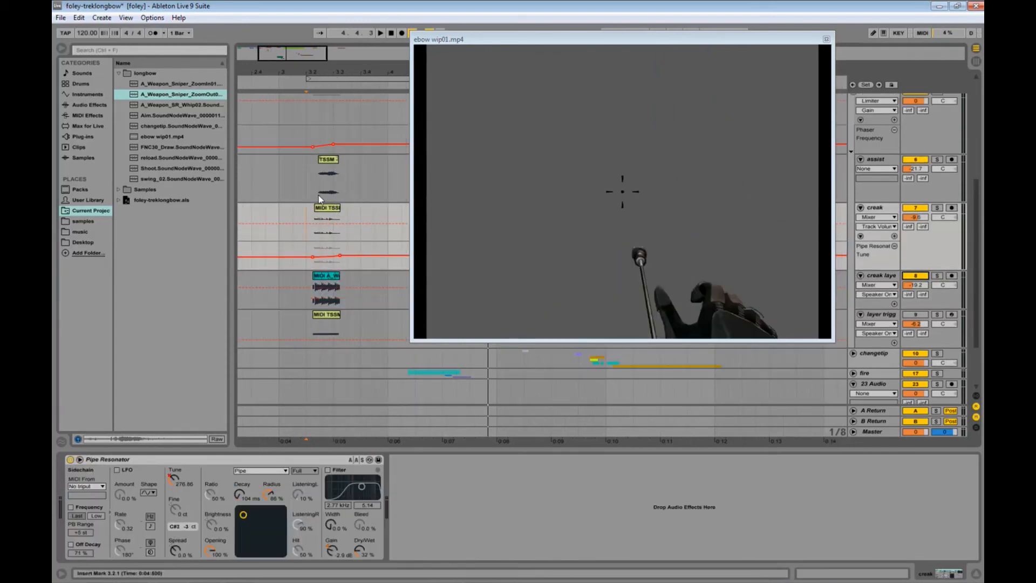
pyautogui.press('space')
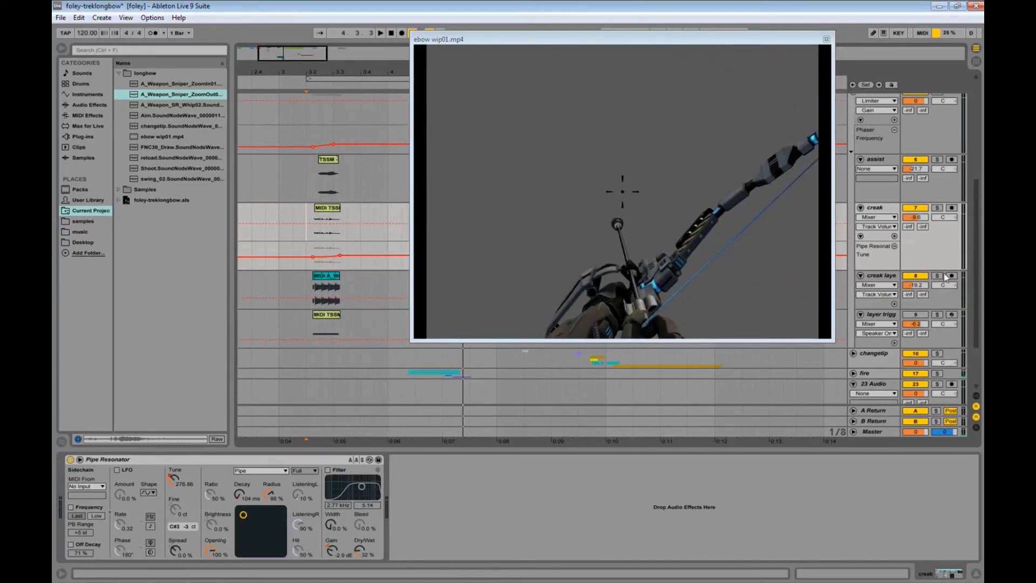
pyautogui.click(915, 275)
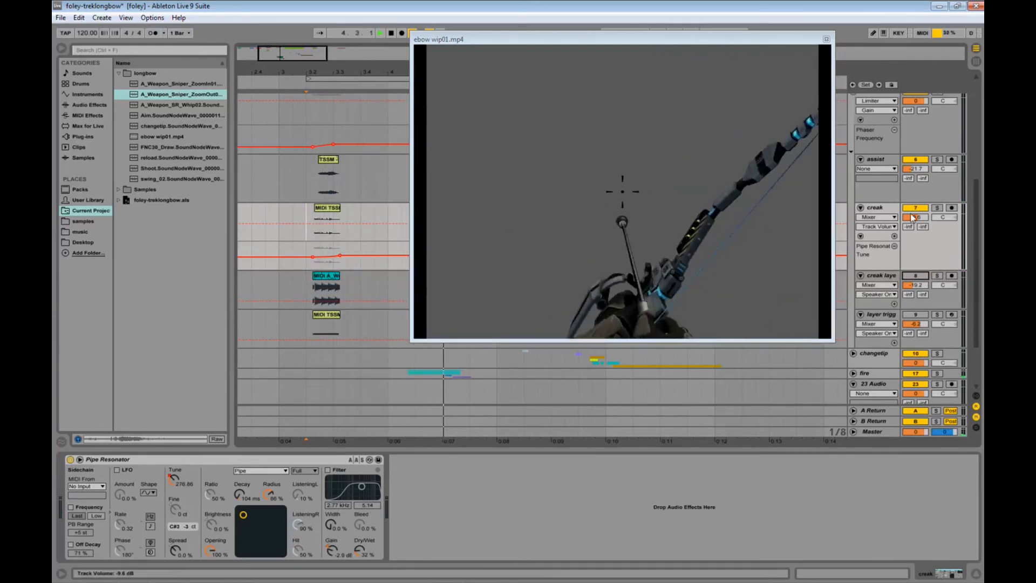
pyautogui.press('space')
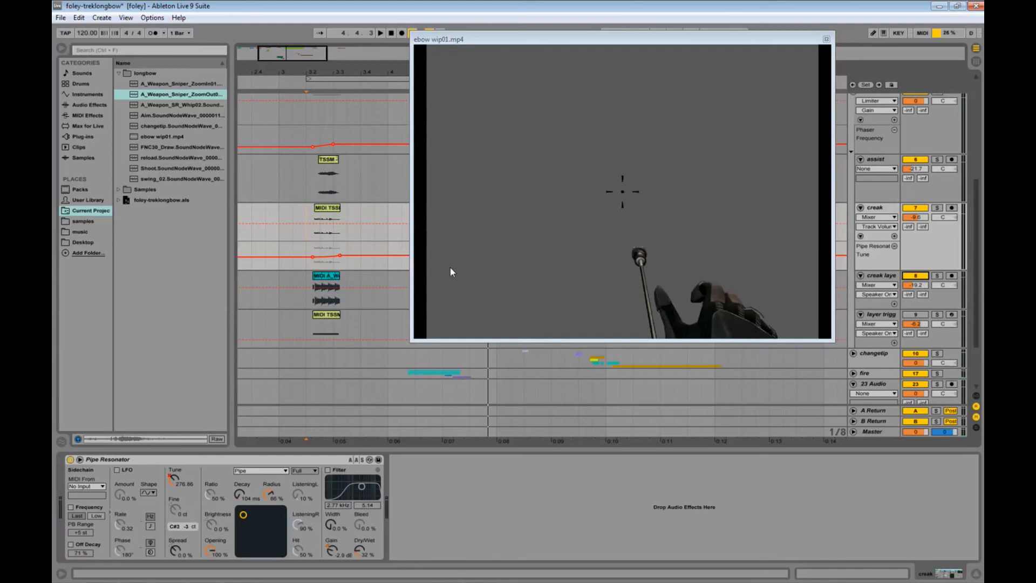
# Unfold the changetip group's tracks and move the video window clear of their clips.
pyautogui.click(826, 40)
pyautogui.click(392, 202)
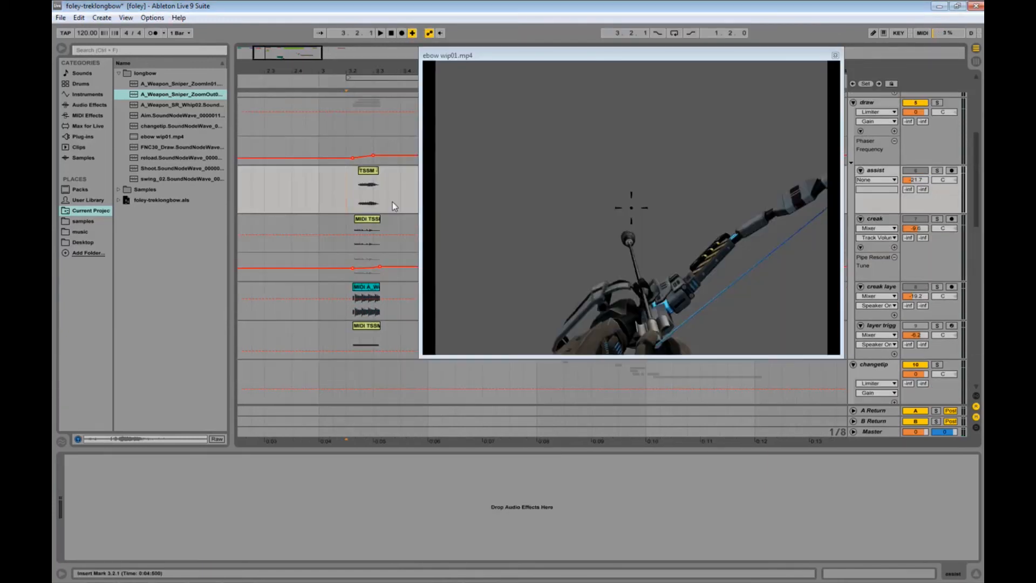
pyautogui.moveTo(398, 196); pyautogui.dragTo(355, 155)
pyautogui.moveTo(377, 216); pyautogui.dragTo(373, 254)
pyautogui.moveTo(733, 52); pyautogui.dragTo(881, 36)
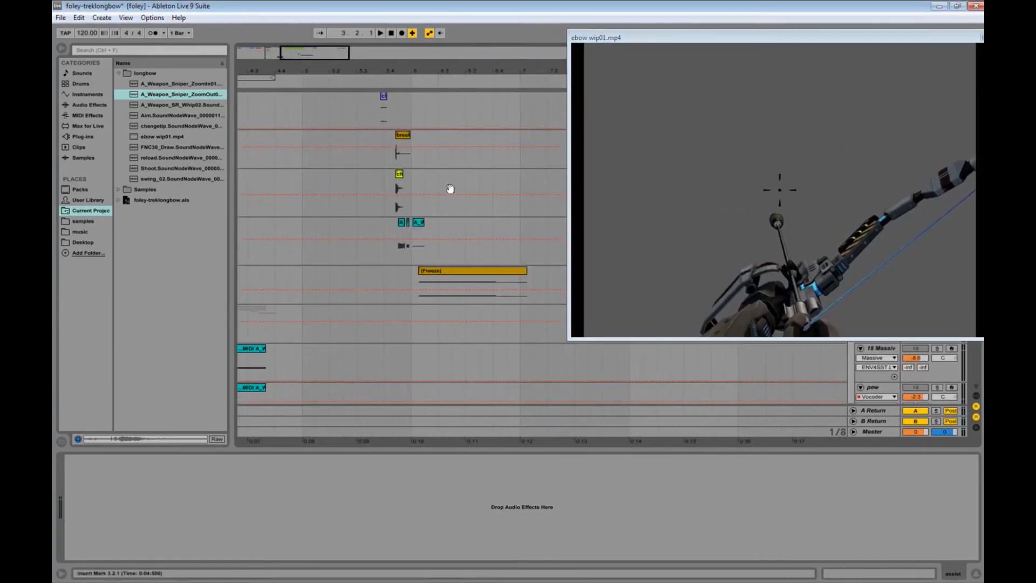